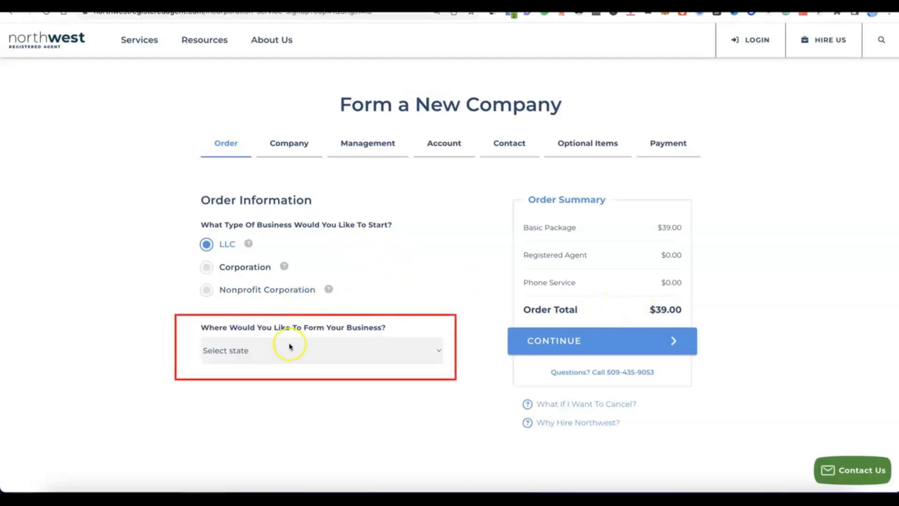
# - Choose New Mexico as the formation state with 6 Day Processing at $89.00 and continue
pyautogui.click(434, 349)
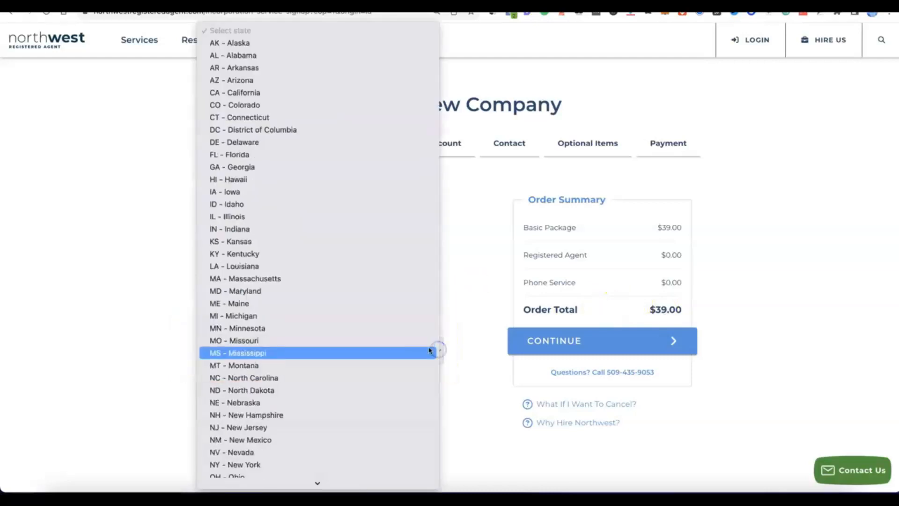
pyautogui.scroll(-3, 323, 296)
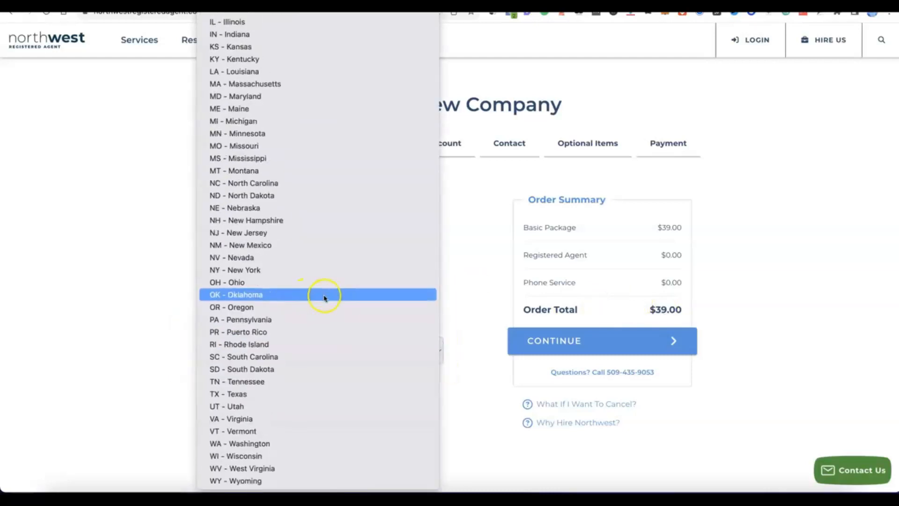
pyautogui.click(250, 245)
pyautogui.scroll(-2, 345, 371)
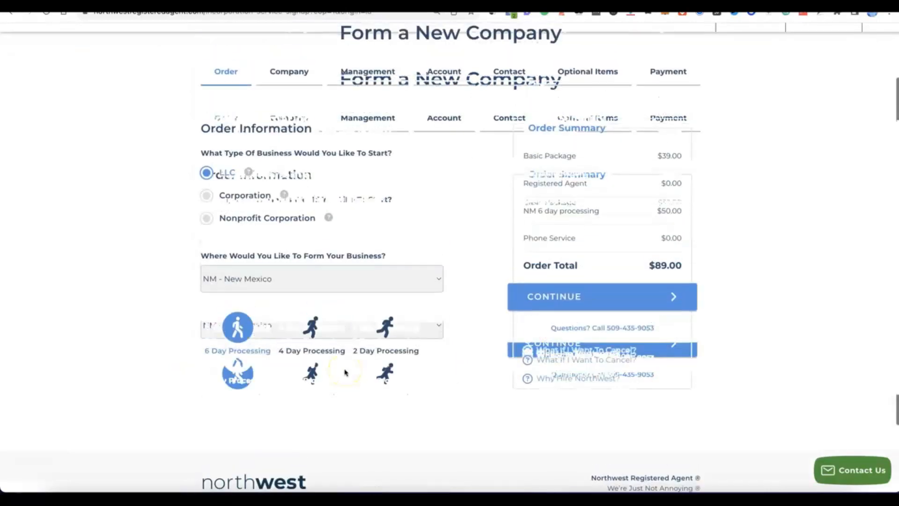
pyautogui.scroll(1, 345, 372)
pyautogui.click(586, 339)
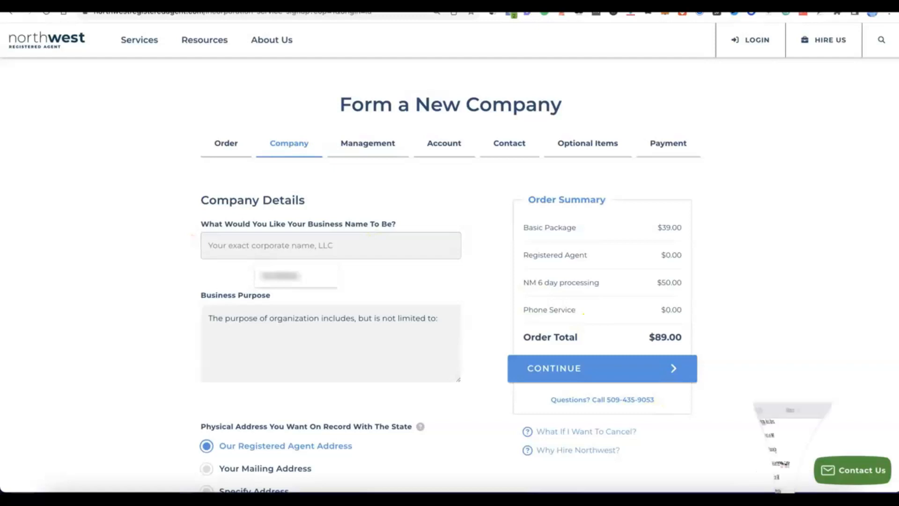
# - Name the business Modoe with an e-commerce online selling purpose, keeping the registered agent addresses
pyautogui.write('Modoe')
pyautogui.click(263, 331)
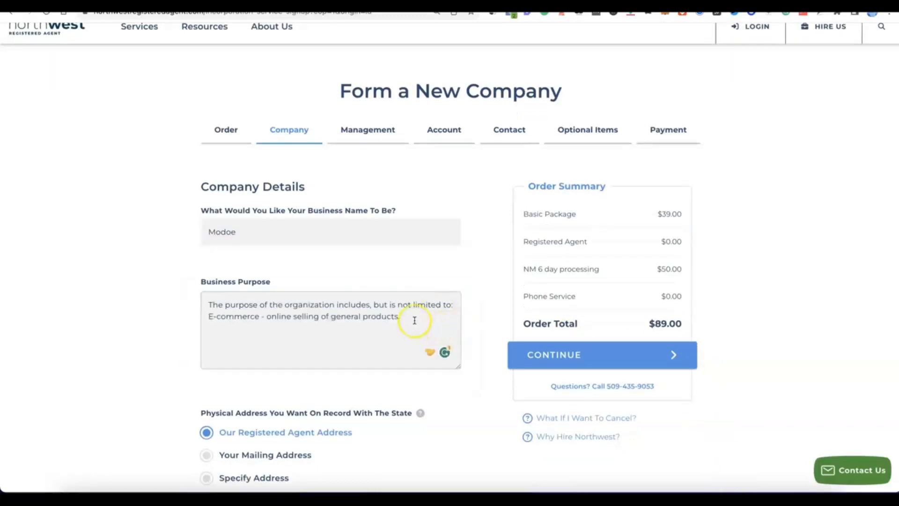
pyautogui.scroll(-3, 407, 321)
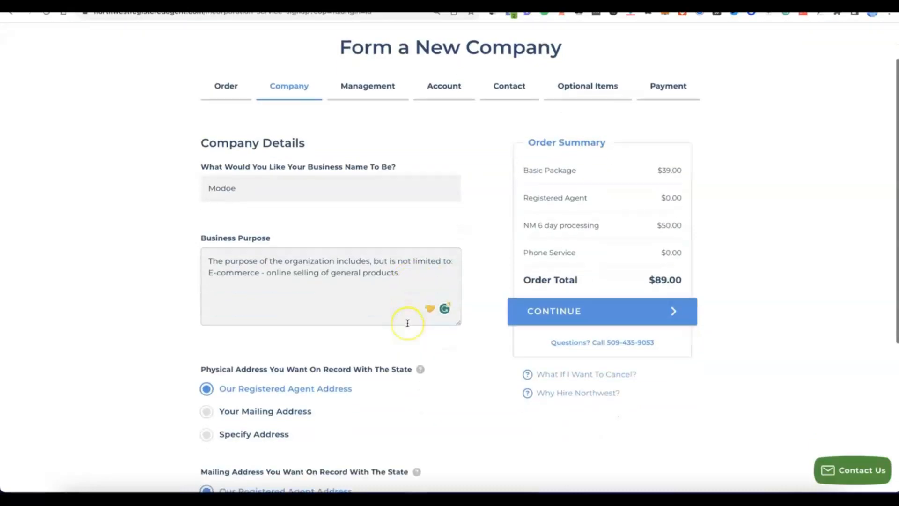
pyautogui.scroll(-1, 407, 323)
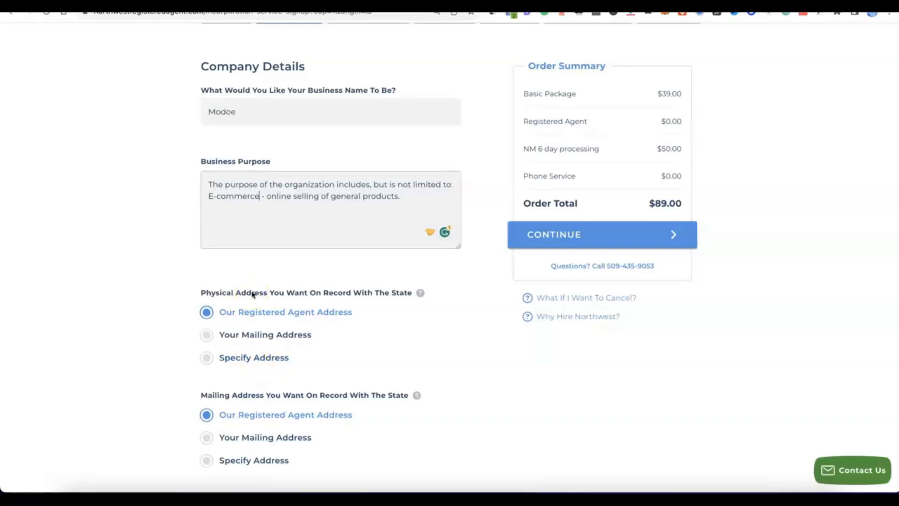
pyautogui.scroll(-3, 251, 295)
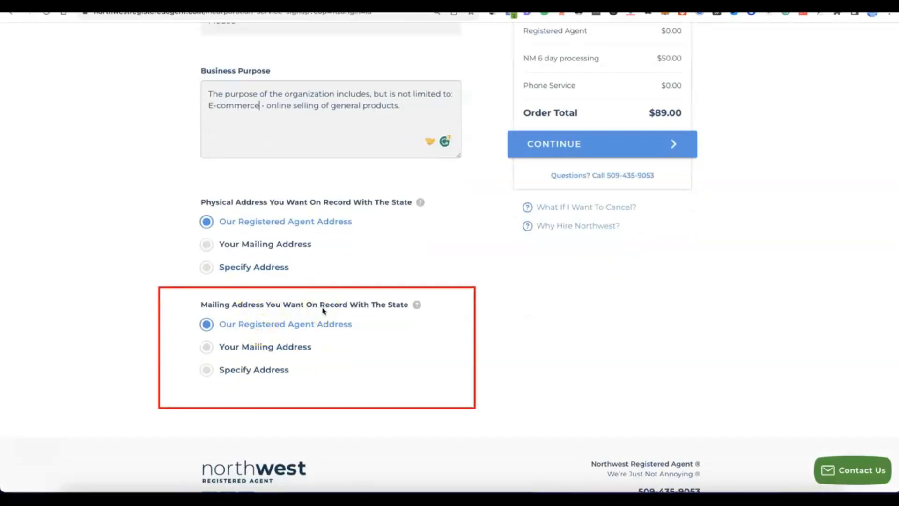
pyautogui.click(410, 258)
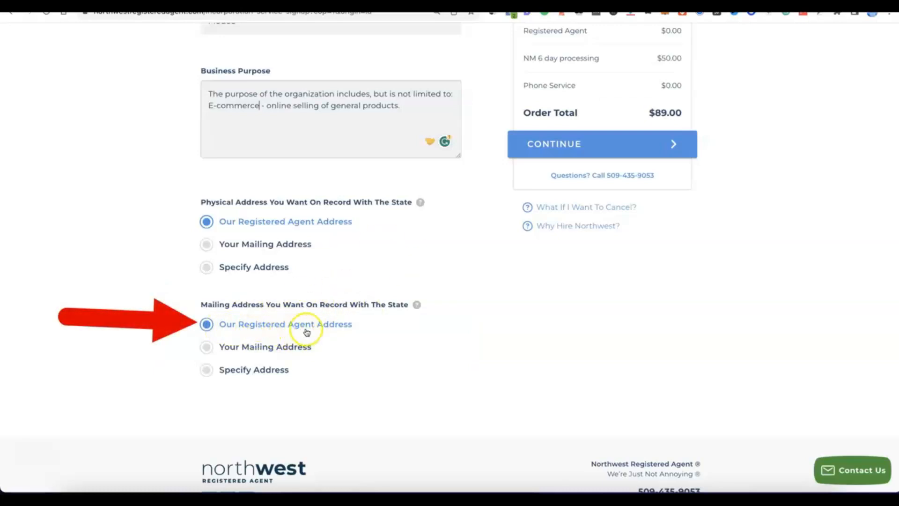
pyautogui.scroll(5, 354, 329)
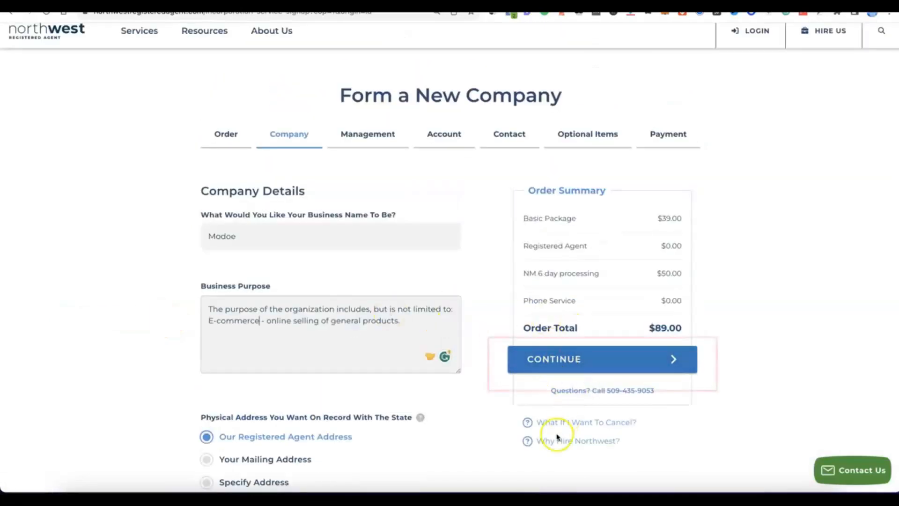
# - Keep Member Managed, set two members, enter both members' names, and continue to Account Setup
pyautogui.click(560, 361)
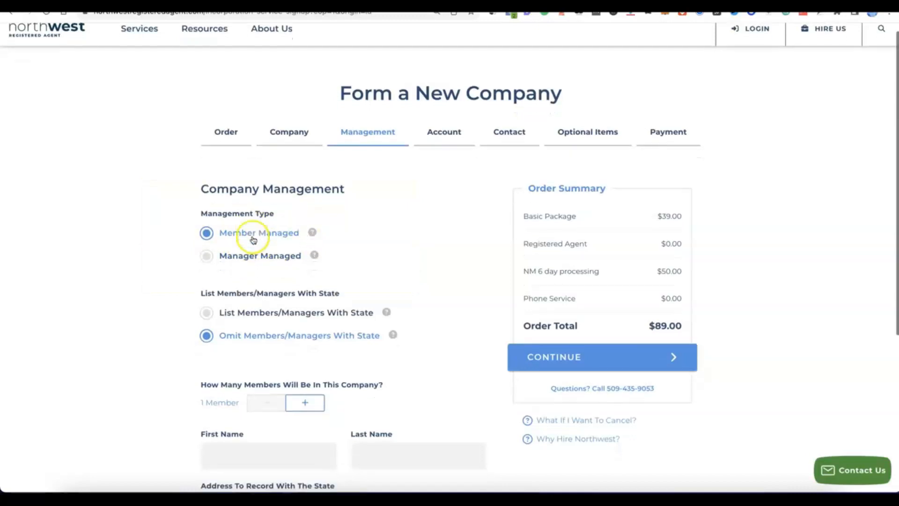
pyautogui.scroll(-3, 253, 239)
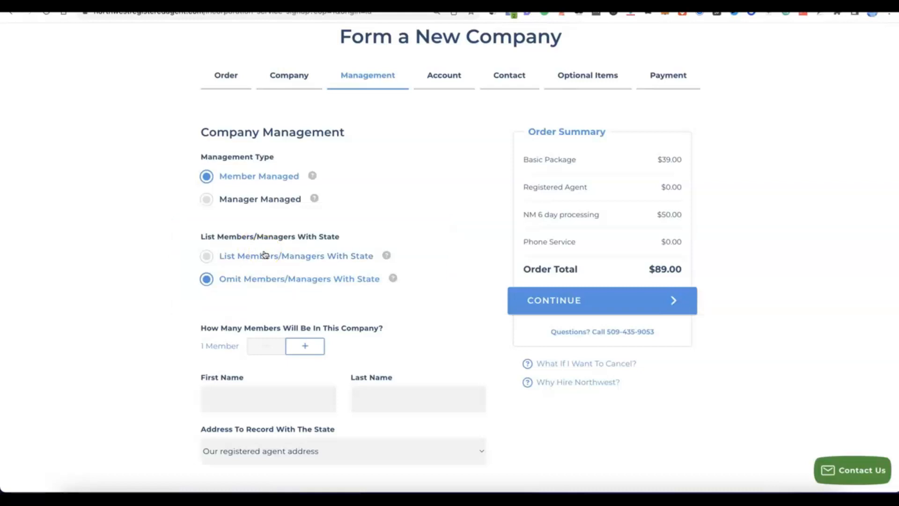
pyautogui.click(317, 347)
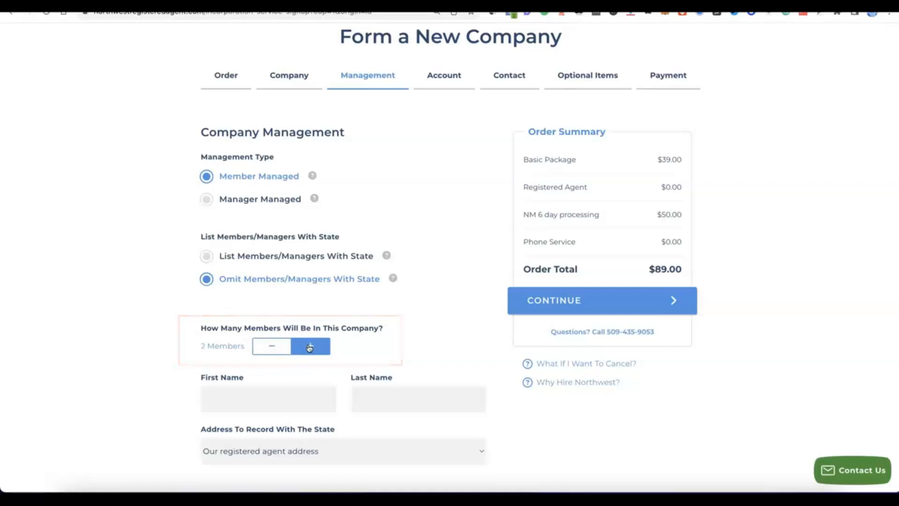
pyautogui.scroll(-1, 309, 347)
pyautogui.scroll(-4, 307, 344)
pyautogui.scroll(2, 303, 345)
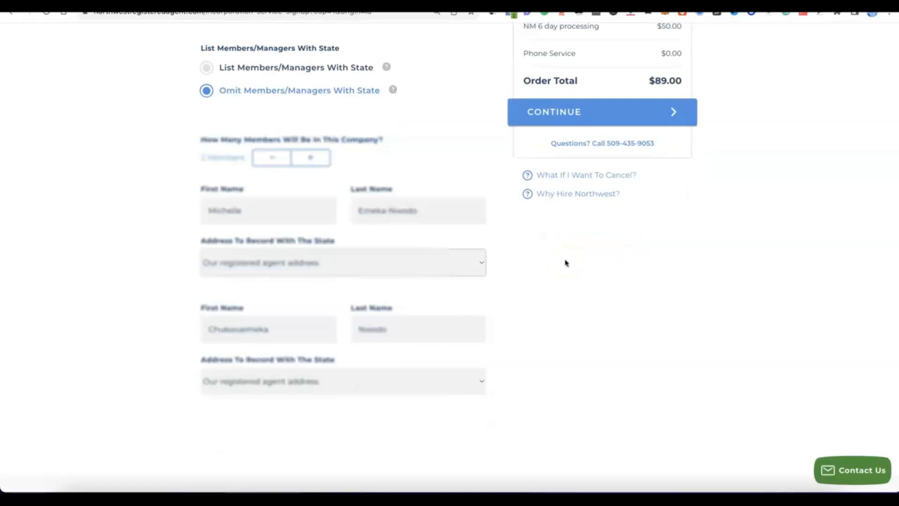
pyautogui.click(531, 263)
pyautogui.scroll(3, 530, 272)
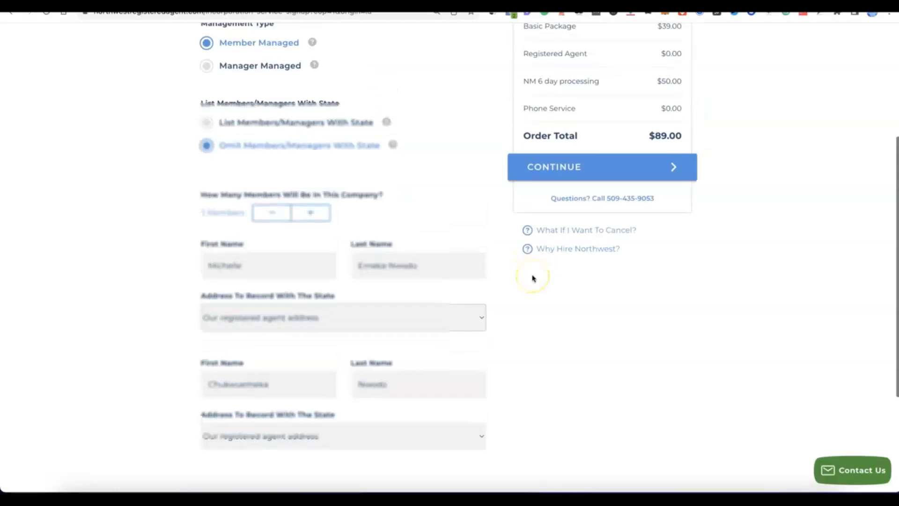
pyautogui.scroll(1, 561, 185)
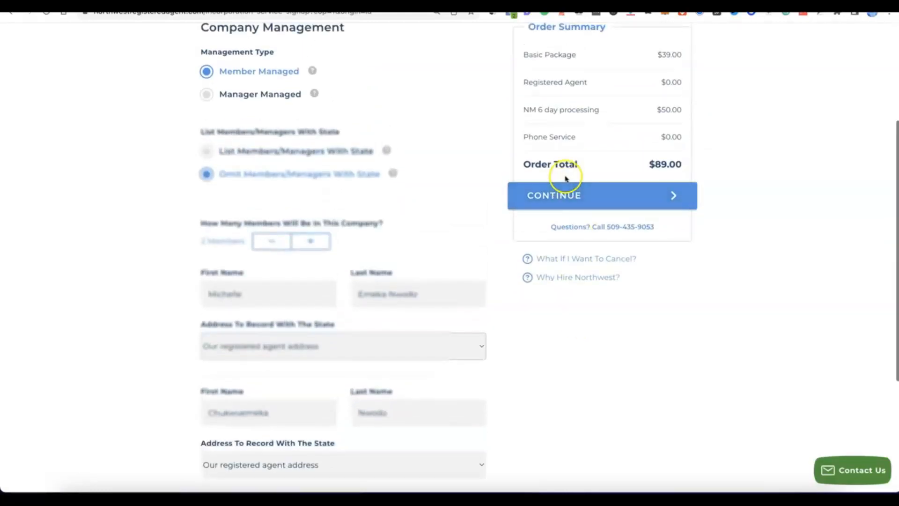
pyautogui.click(567, 190)
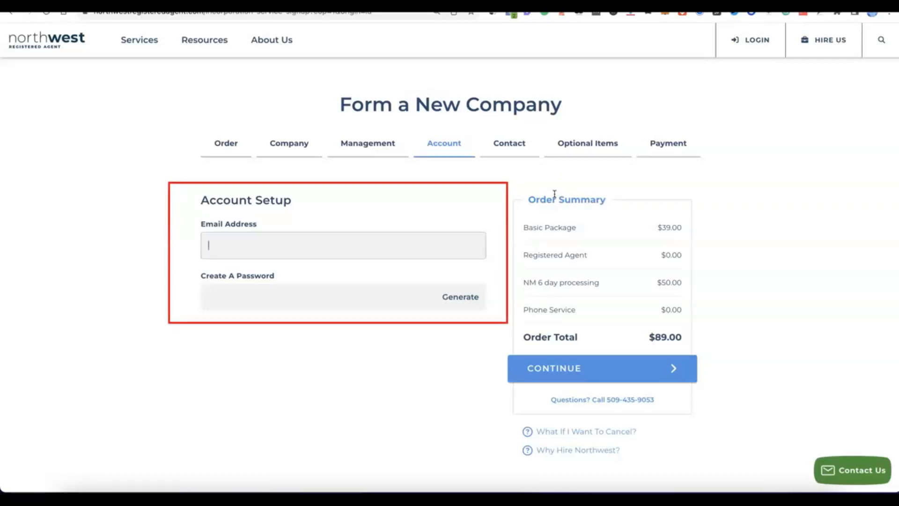
# - Enter the account email address and generate a strong password meeting all requirements
pyautogui.click(308, 239)
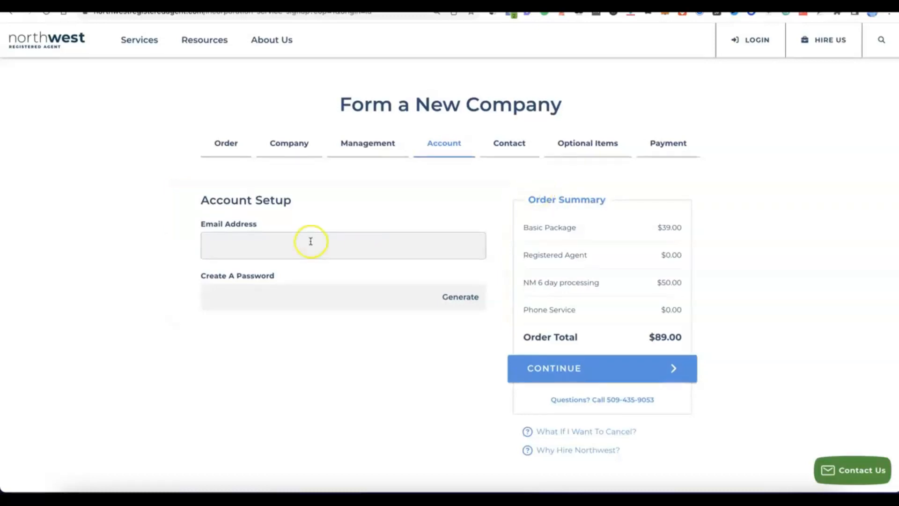
pyautogui.scroll(-1, 306, 238)
pyautogui.click(281, 241)
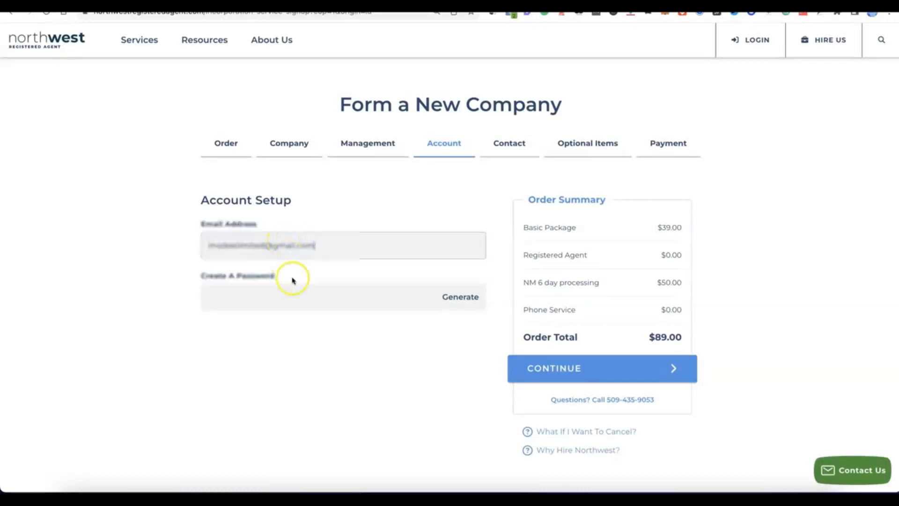
pyautogui.click(289, 296)
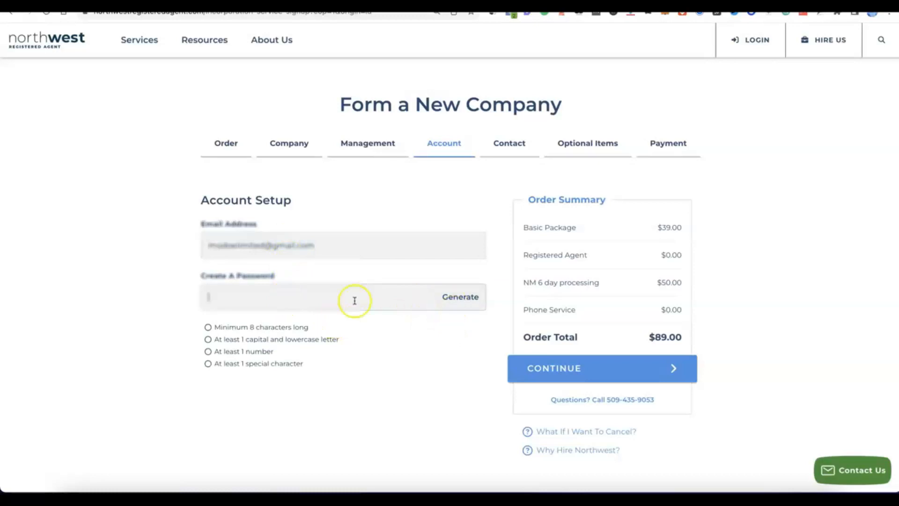
pyautogui.click(461, 298)
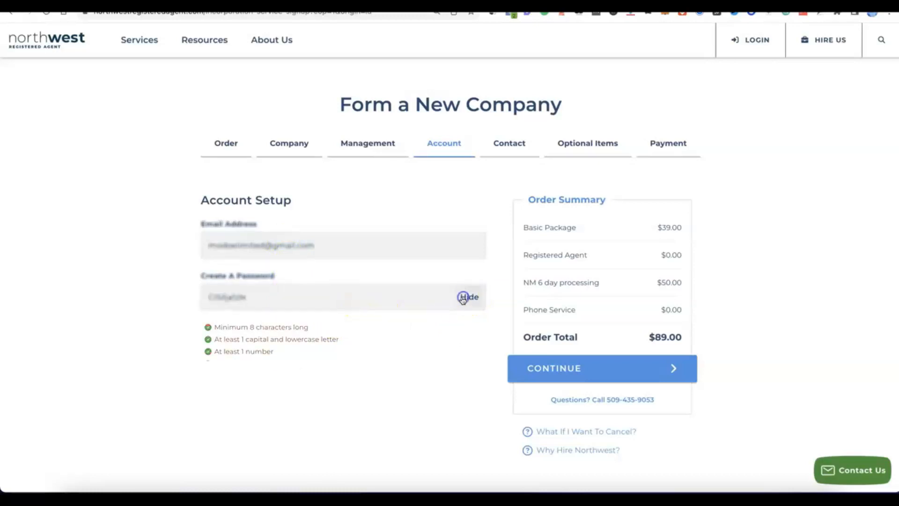
pyautogui.click(326, 337)
pyautogui.scroll(-1, 326, 337)
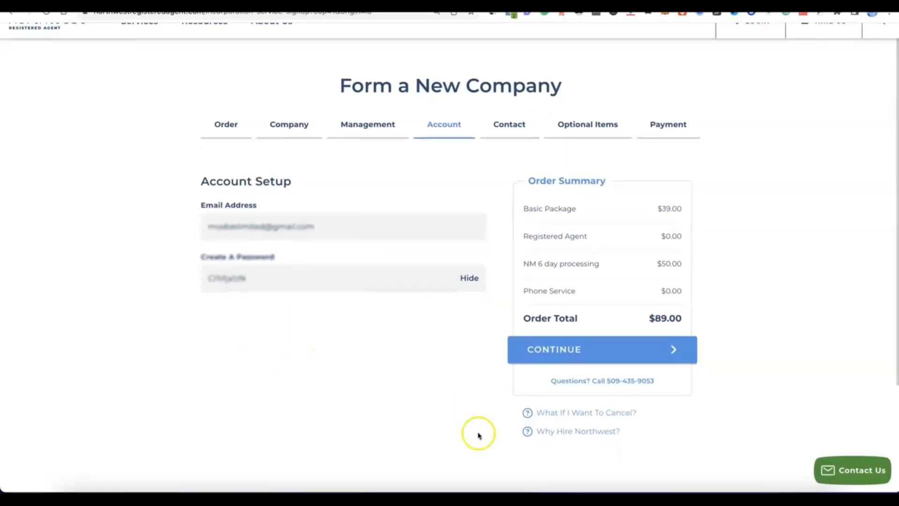
# - Fill in the contact's name, mailing address and phone number, then continue to Optional Items
pyautogui.click(579, 361)
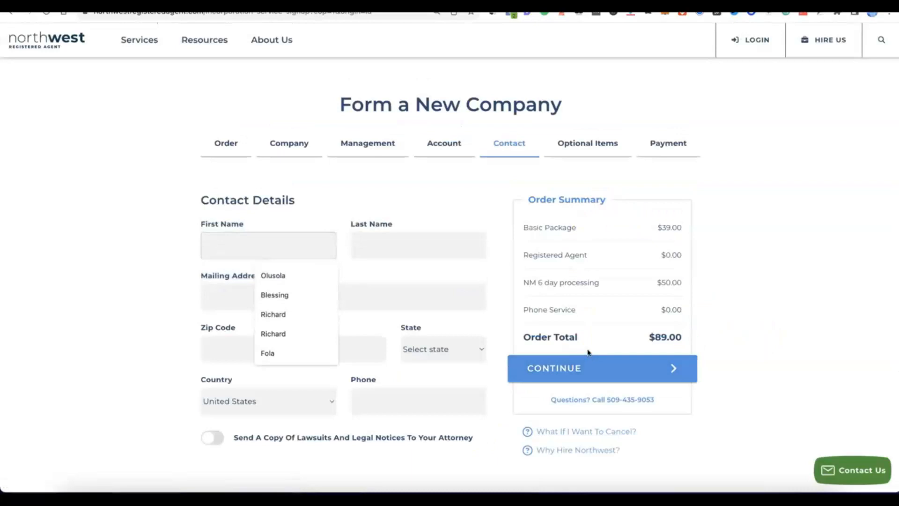
pyautogui.click(139, 245)
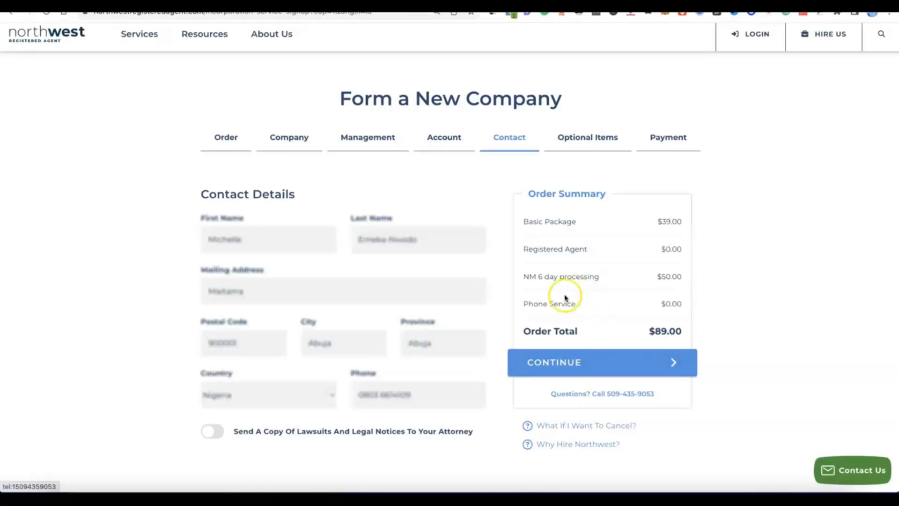
pyautogui.click(558, 370)
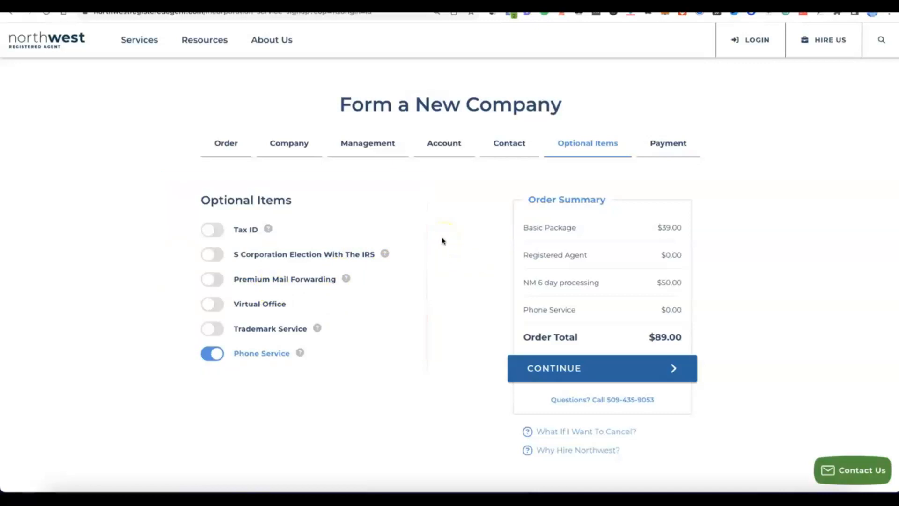
# - Switch the Phone Service add-on off
pyautogui.click(216, 355)
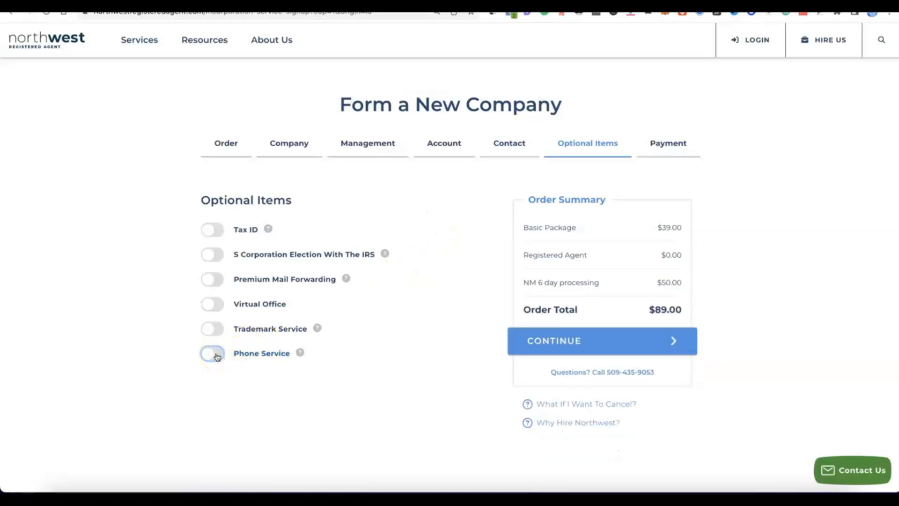
pyautogui.click(208, 355)
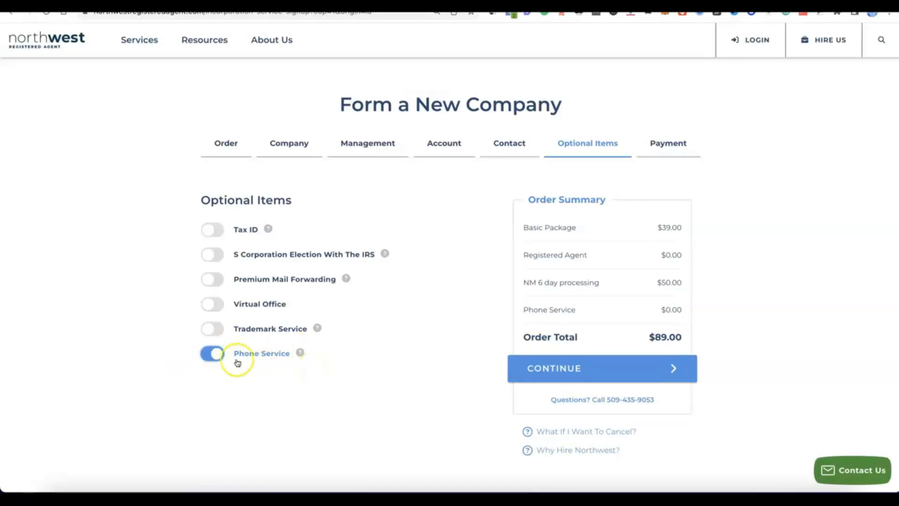
pyautogui.click(213, 354)
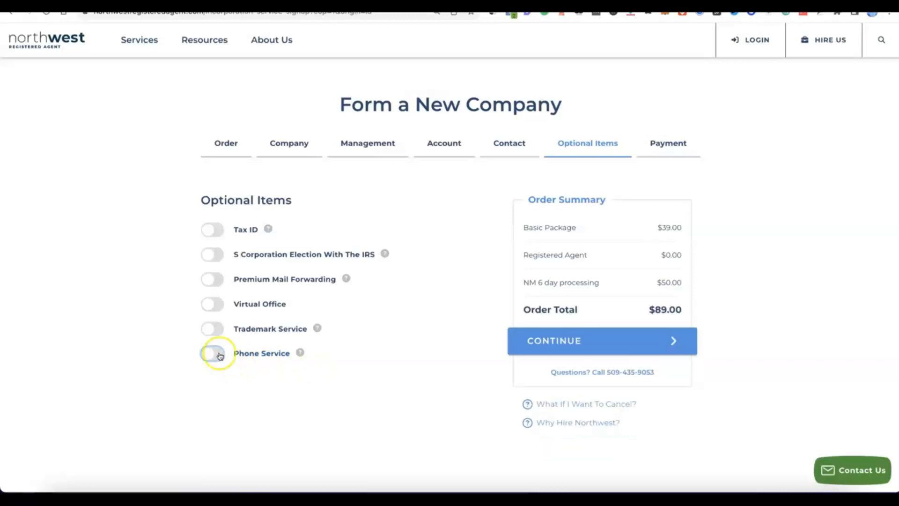
# - Add the $200 Tax ID service without a Social Security Number and continue to Payment at $289.00
pyautogui.click(207, 229)
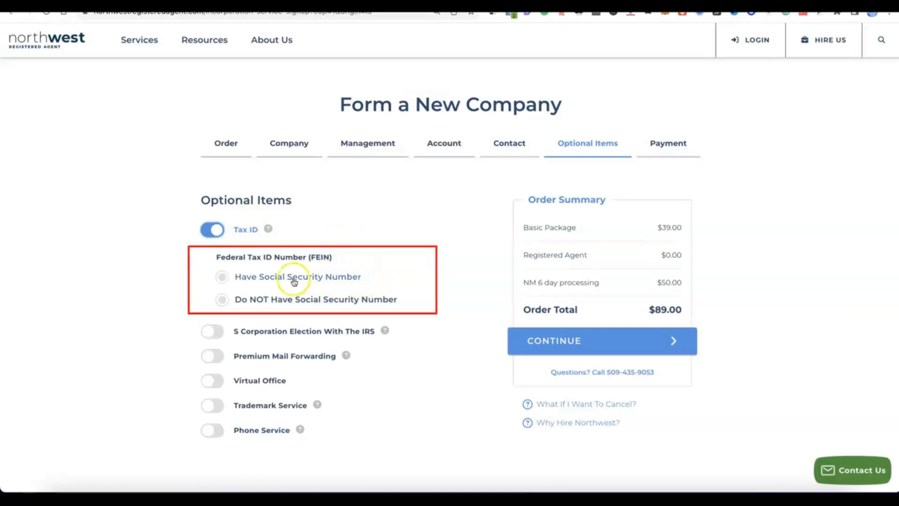
pyautogui.click(223, 276)
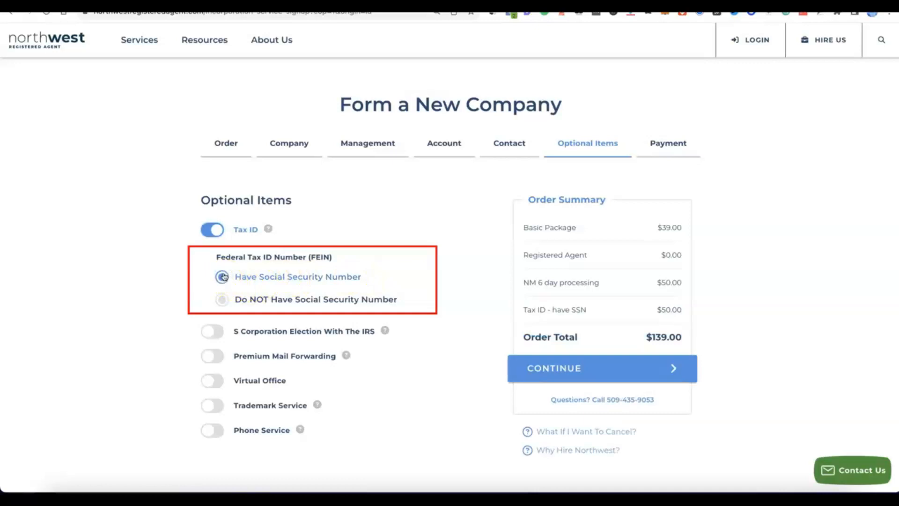
pyautogui.click(218, 300)
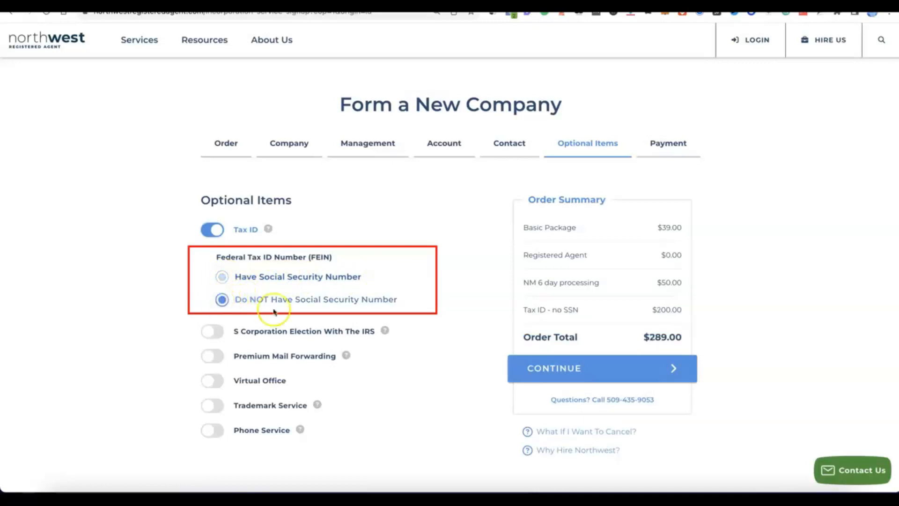
pyautogui.click(304, 306)
pyautogui.click(325, 277)
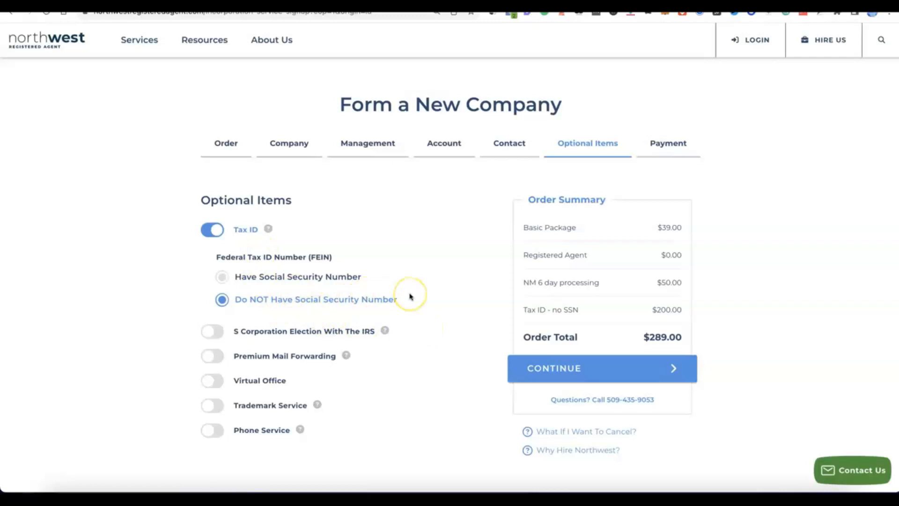
pyautogui.scroll(-2, 411, 296)
pyautogui.scroll(1, 410, 295)
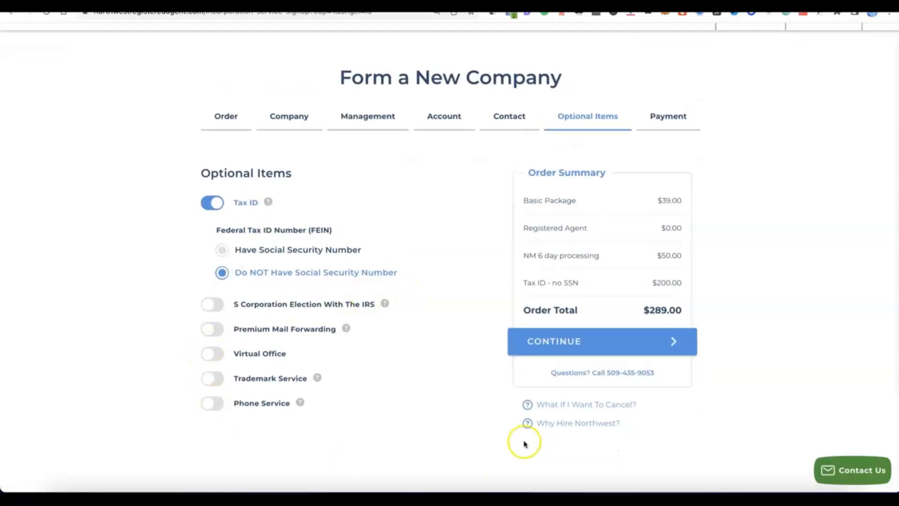
pyautogui.click(568, 342)
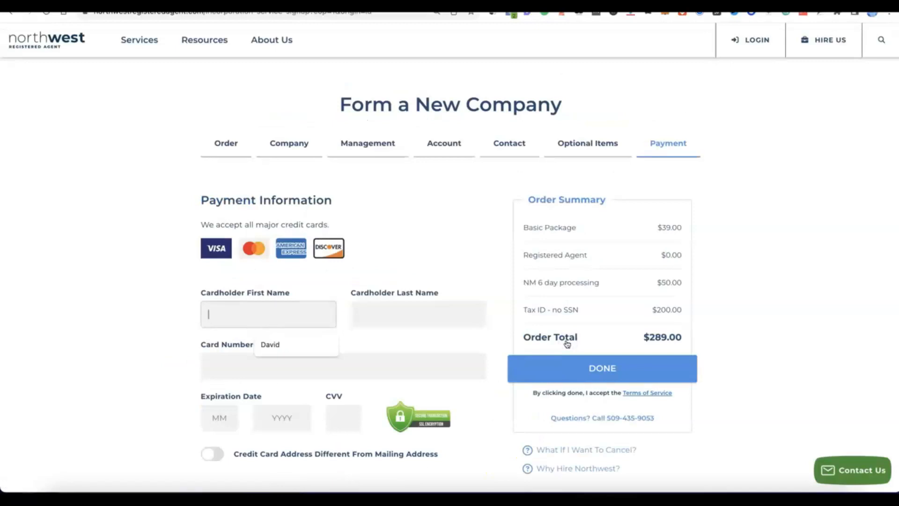
# - Enter the cardholder name, card number, expiry and CVV, and place the $289.00 order
pyautogui.scroll(-3, 567, 323)
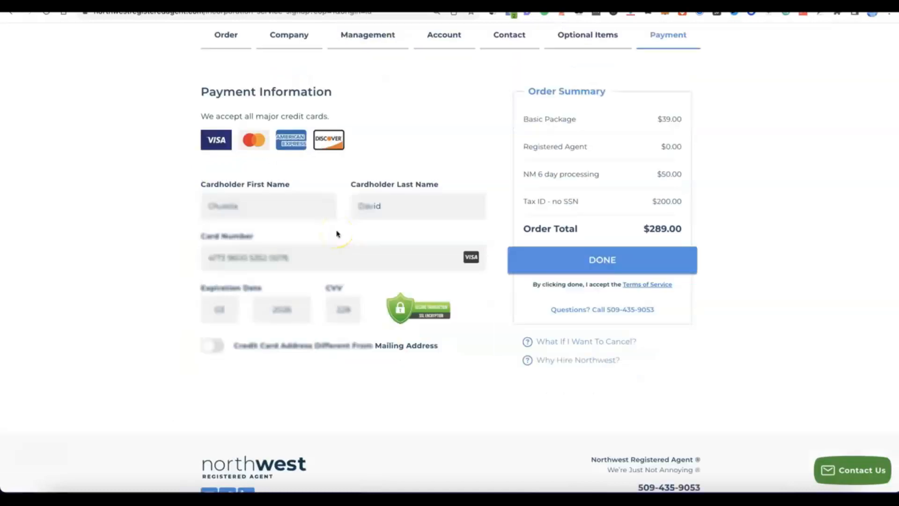
pyautogui.click(576, 261)
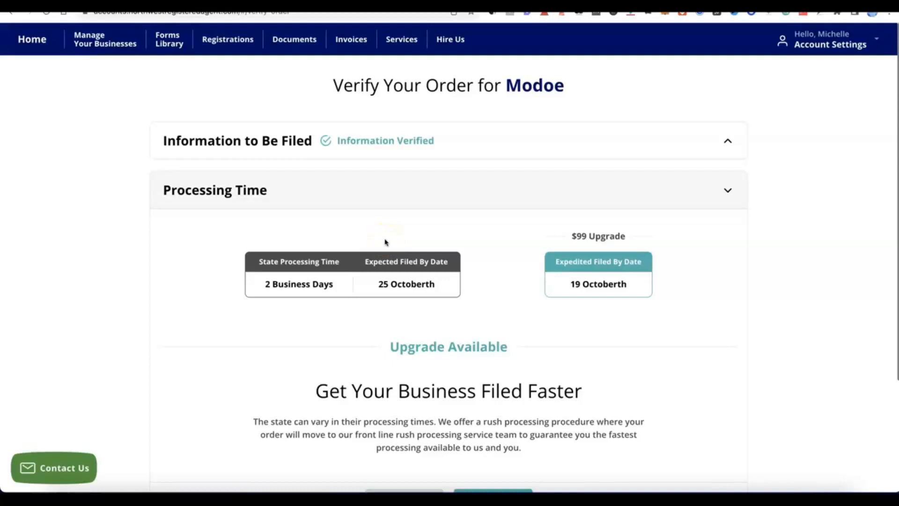
# - Accept the standard processing time, with filing expected by 25 October
pyautogui.click(403, 221)
pyautogui.click(538, 223)
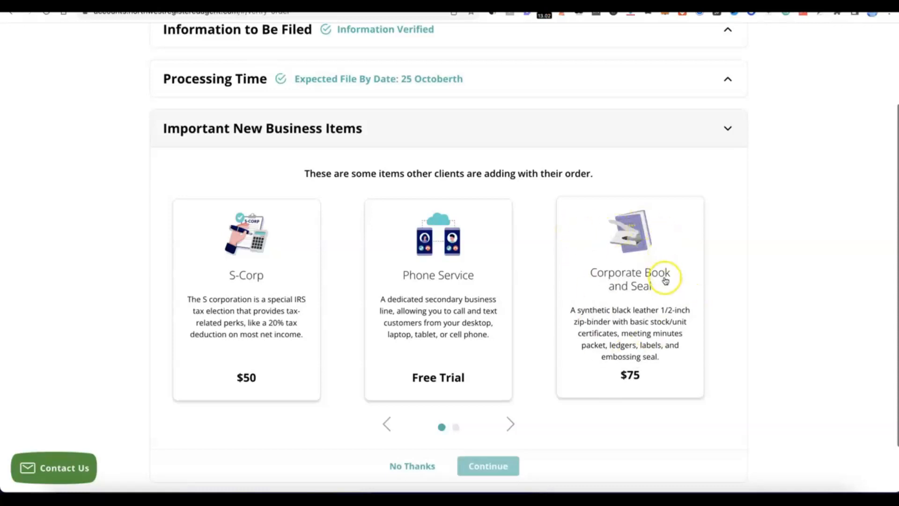
# - Decline the S-Corp, Phone Service and Corporate Book add-ons and submit the Modoe order
pyautogui.scroll(-1, 538, 255)
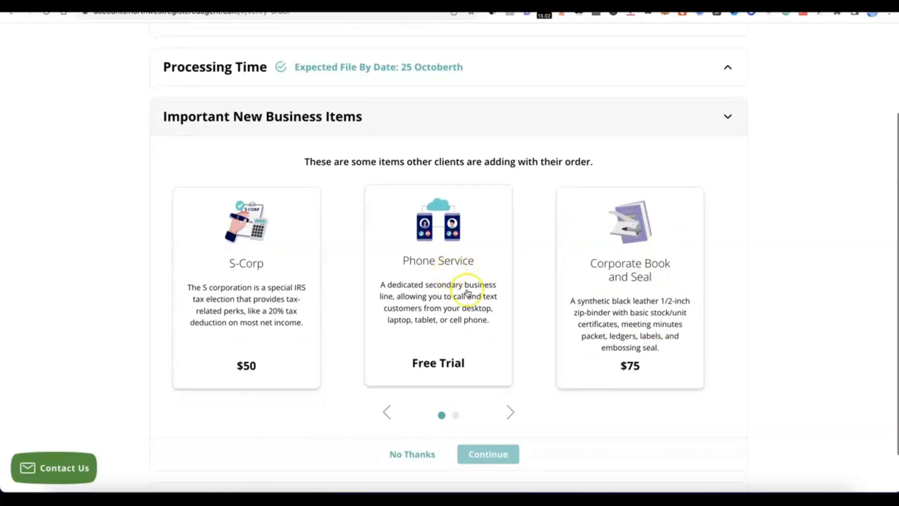
pyautogui.scroll(-3, 466, 292)
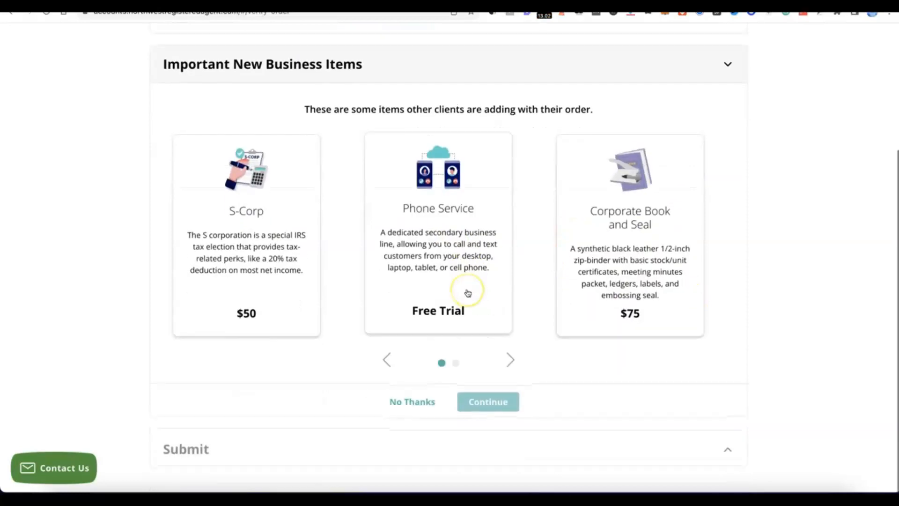
pyautogui.click(417, 404)
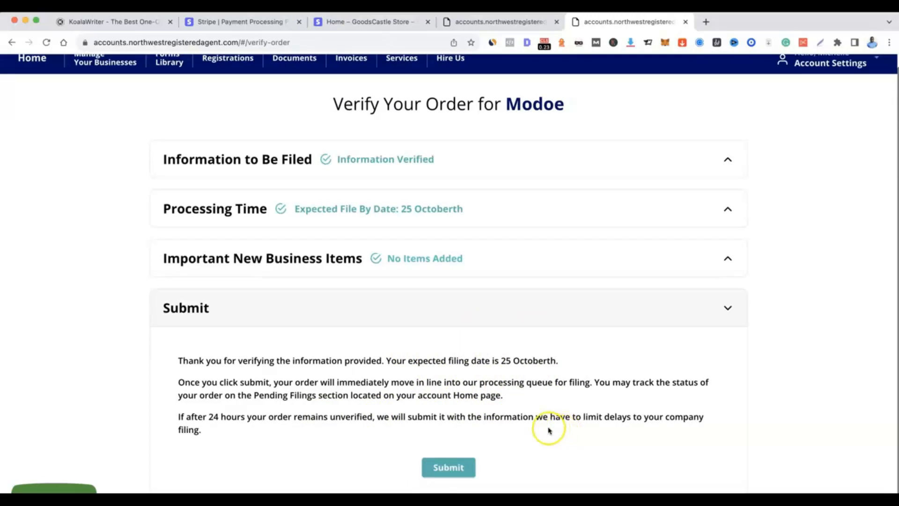
pyautogui.click(448, 467)
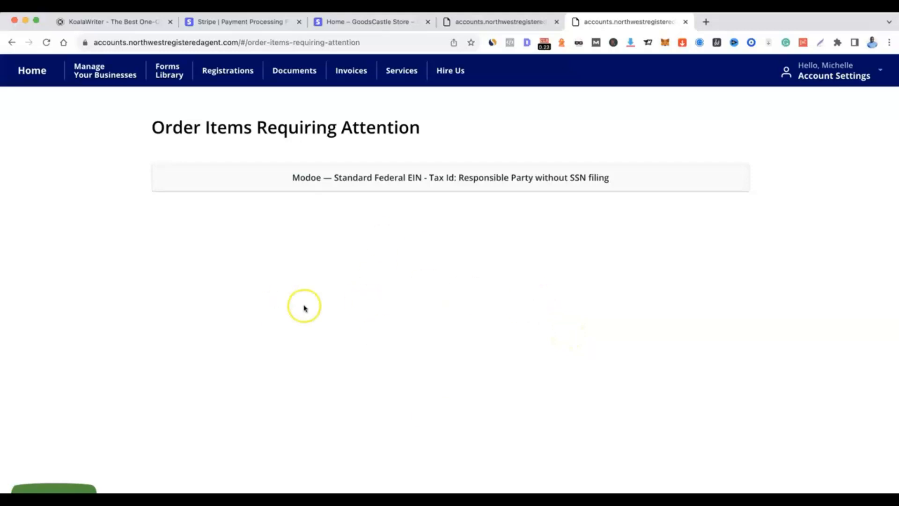
# - Open the Modoe EIN filing and set the existing contact as the responsible party
pyautogui.click(377, 177)
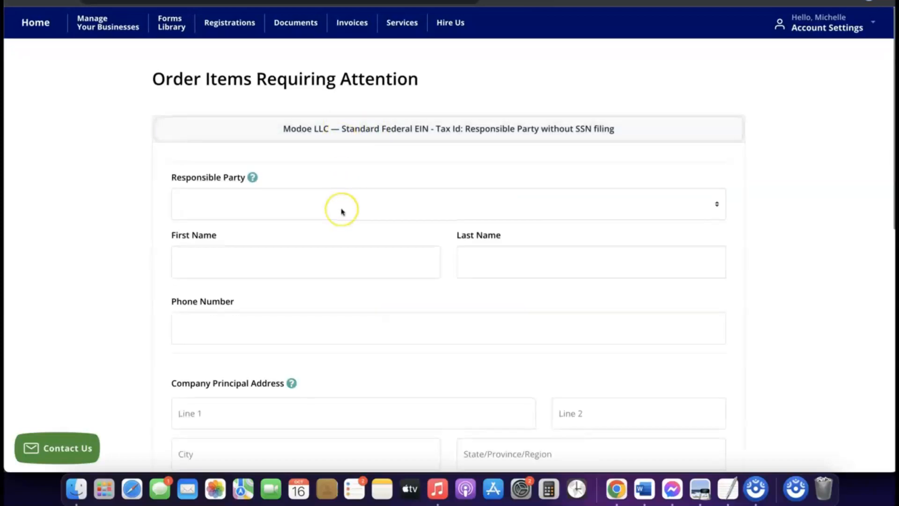
pyautogui.scroll(-3, 341, 211)
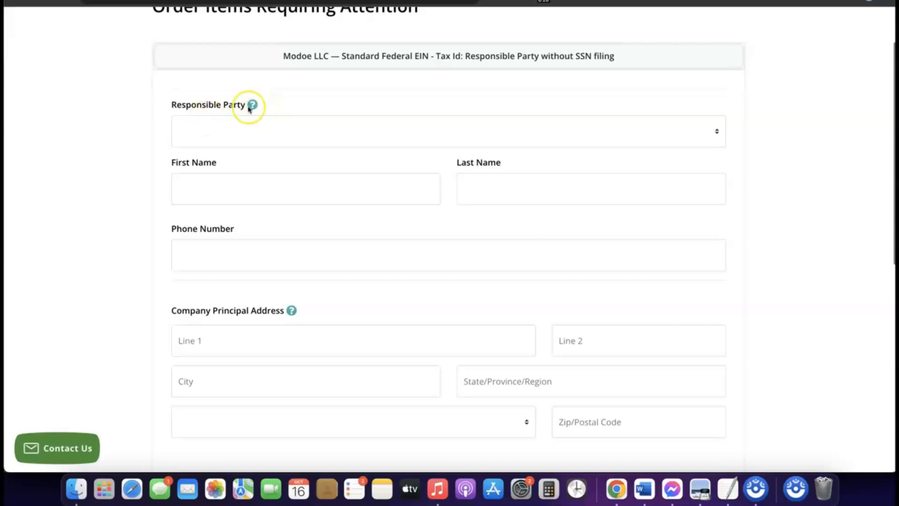
pyautogui.click(246, 124)
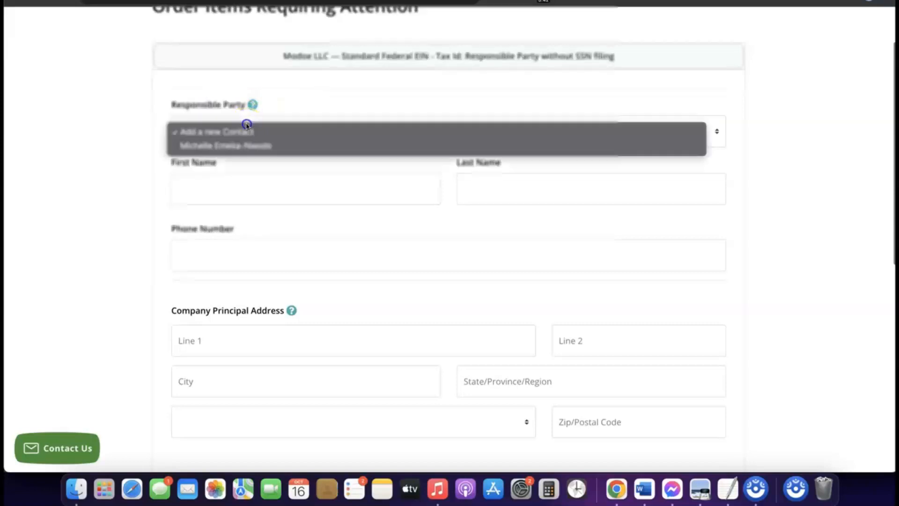
pyautogui.click(238, 146)
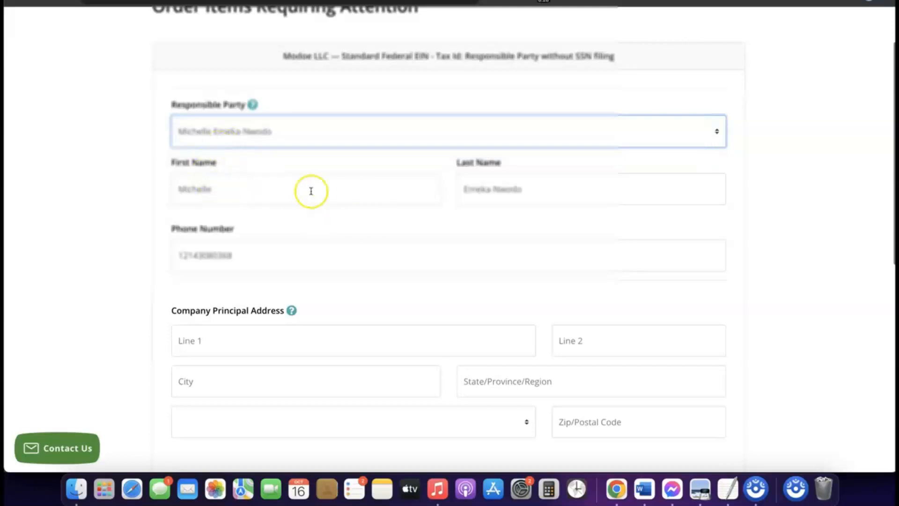
# - Review the rest of the EIN form, including the Albuquerque, New Mexico principal address
pyautogui.scroll(-4, 372, 220)
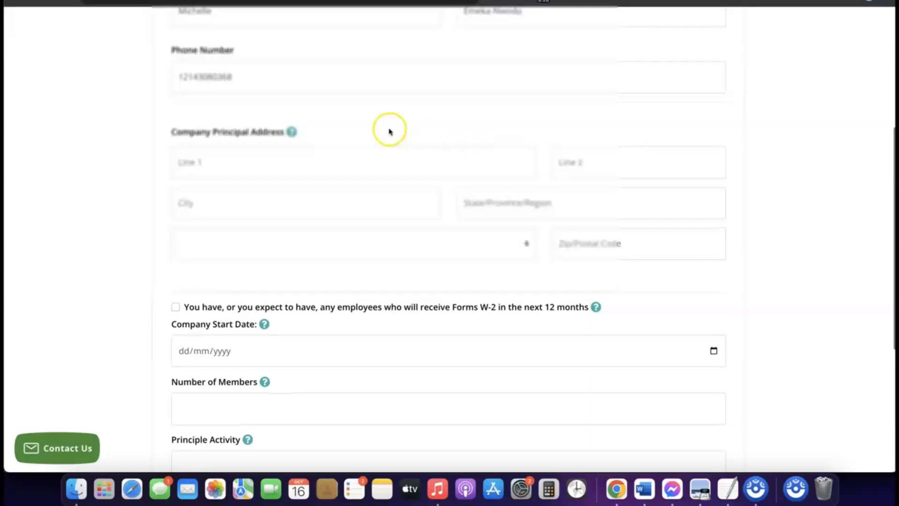
pyautogui.scroll(-2, 305, 136)
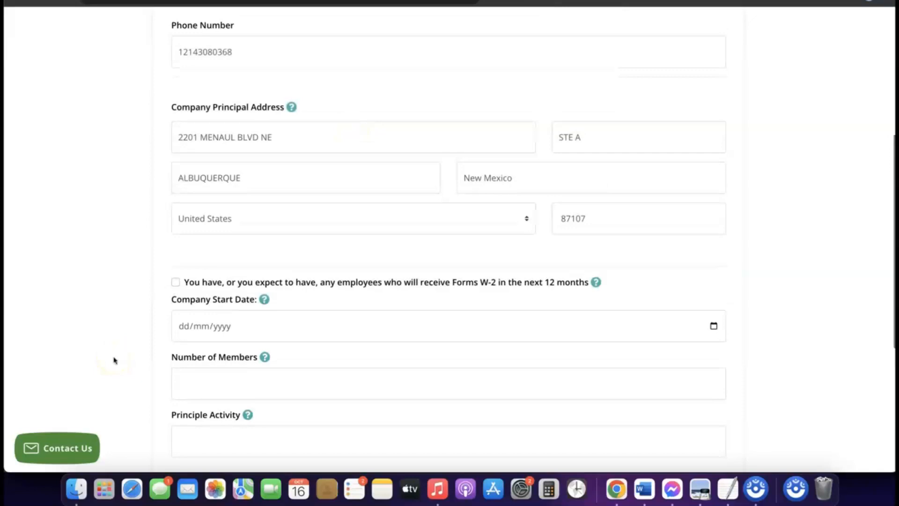
pyautogui.scroll(-2, 258, 331)
pyautogui.moveTo(257, 331)
pyautogui.scroll(-1, 257, 332)
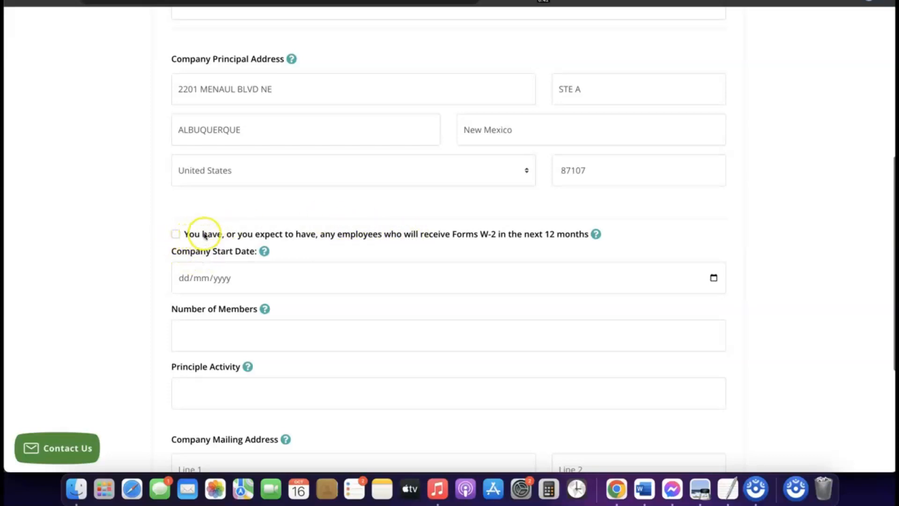
pyautogui.scroll(-1, 201, 234)
pyautogui.scroll(-1, 213, 225)
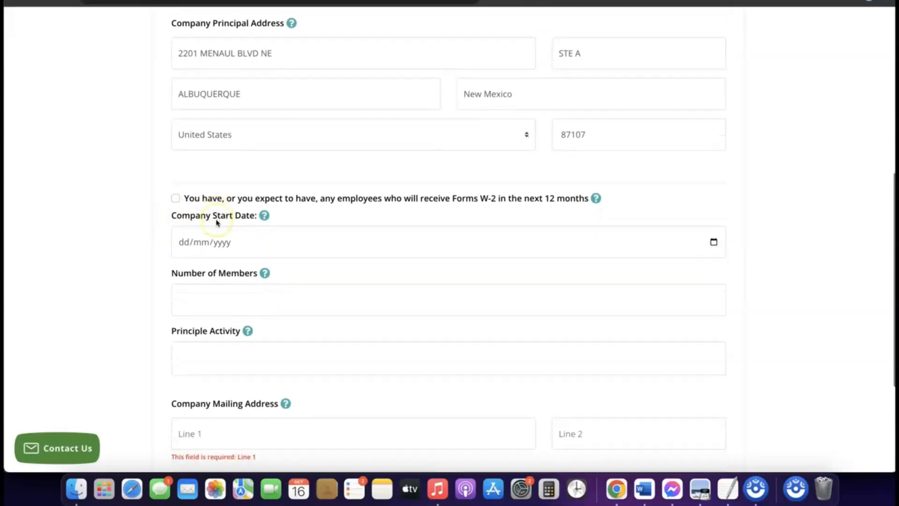
pyautogui.scroll(-1, 217, 223)
# - Select the Company Start Date field and read its explanation on the Modoe LLC EIN form
pyautogui.click(219, 239)
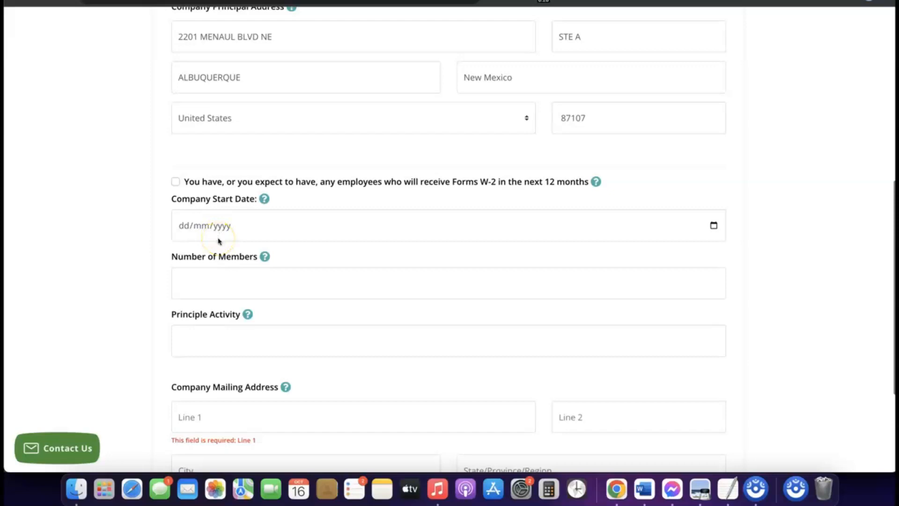
pyautogui.click(216, 228)
pyautogui.click(216, 228)
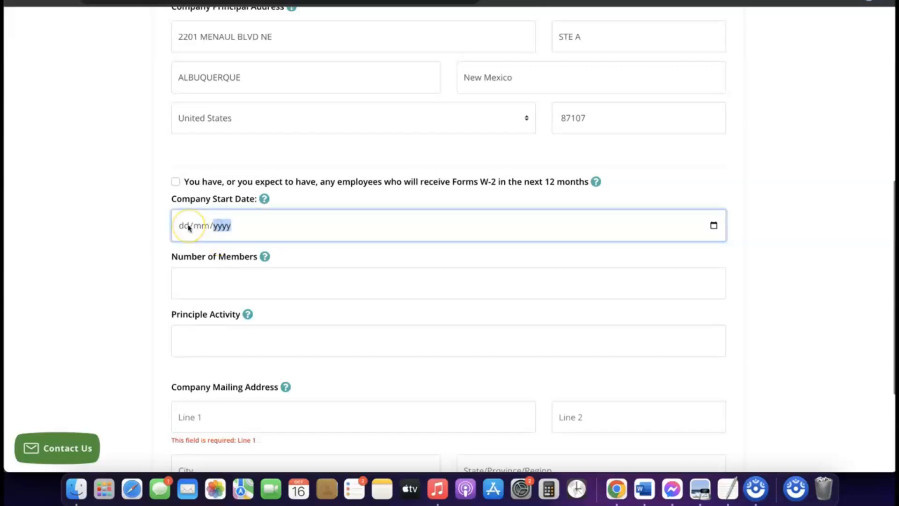
pyautogui.click(245, 209)
pyautogui.click(264, 199)
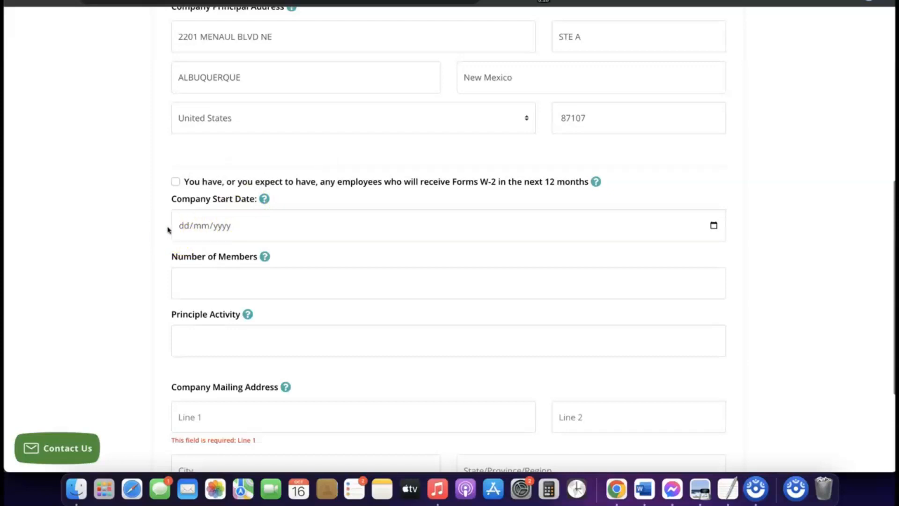
pyautogui.click(207, 230)
# - Pick 16 January 2024 from the calendar as the company start date
pyautogui.click(714, 227)
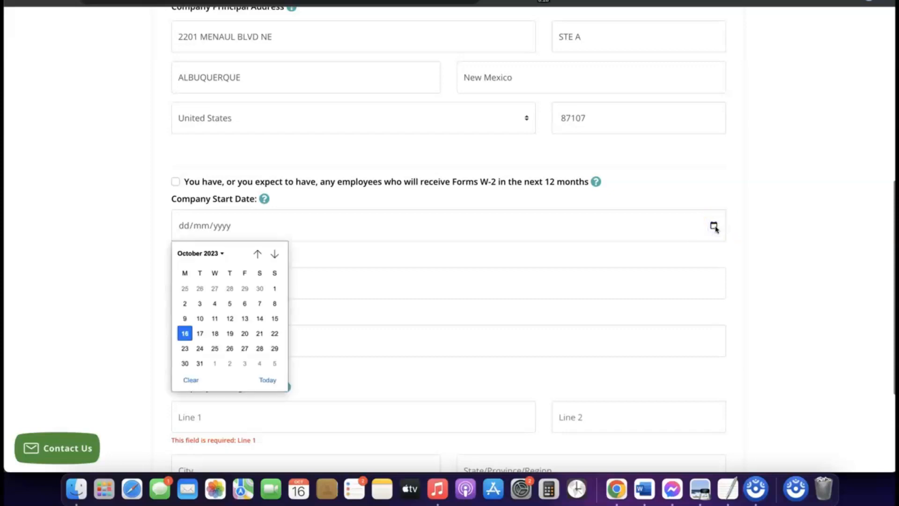
pyautogui.click(220, 254)
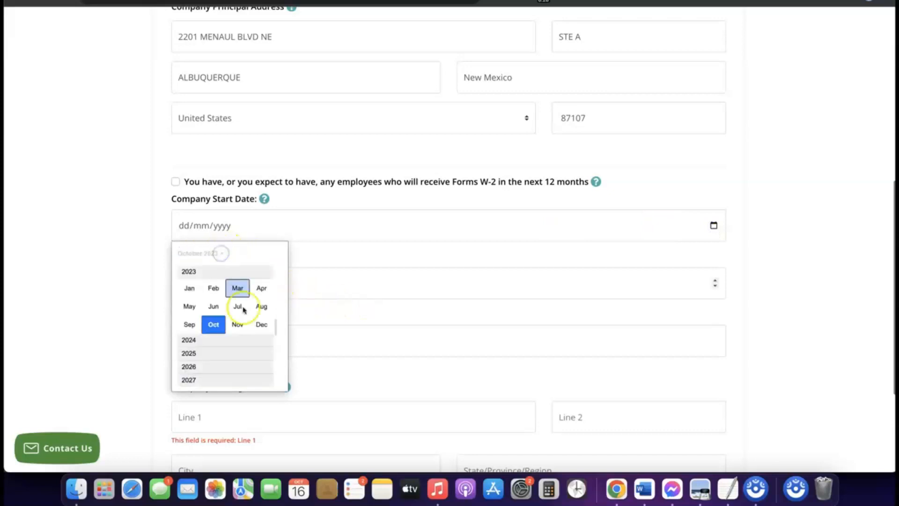
pyautogui.click(196, 340)
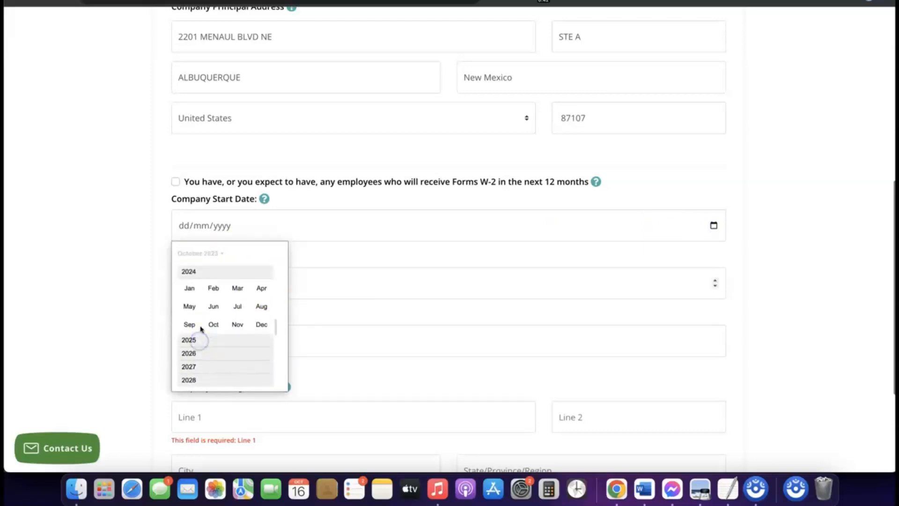
pyautogui.click(189, 289)
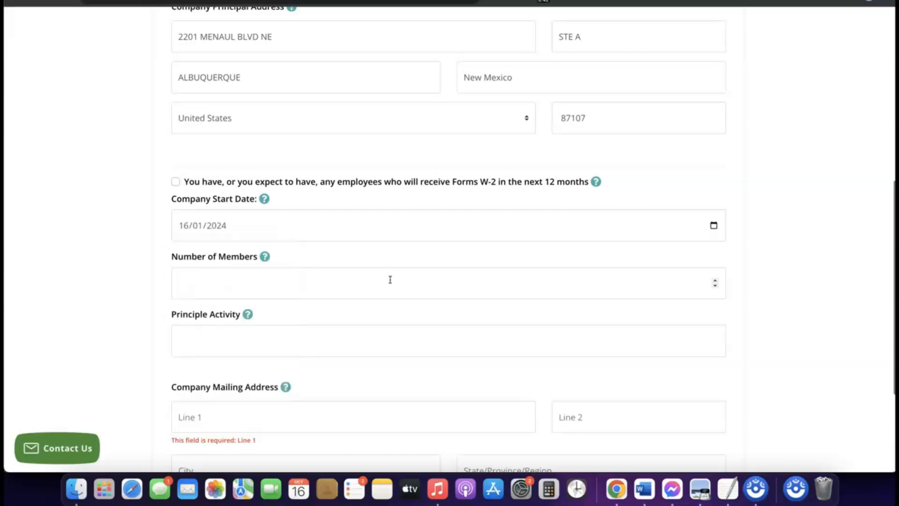
pyautogui.scroll(-1, 374, 269)
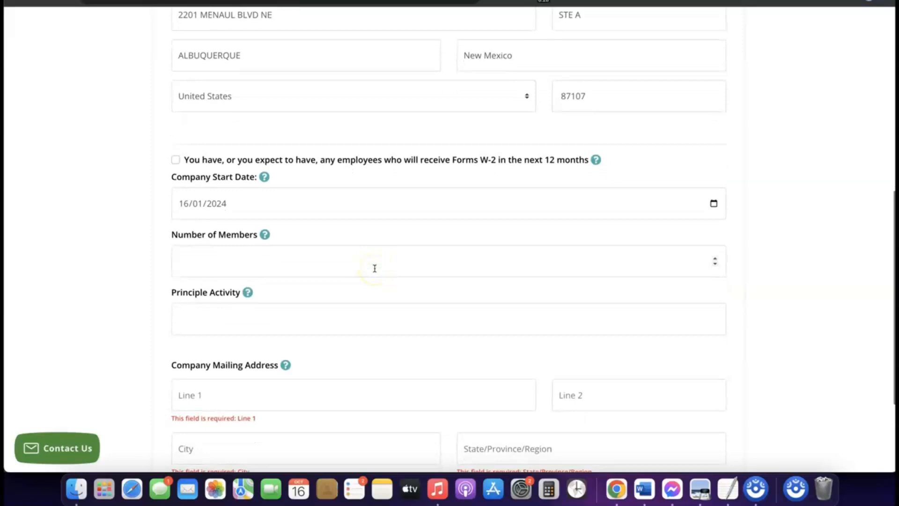
pyautogui.click(330, 262)
# - Enter 1 as the number of LLC members
pyautogui.click(311, 260)
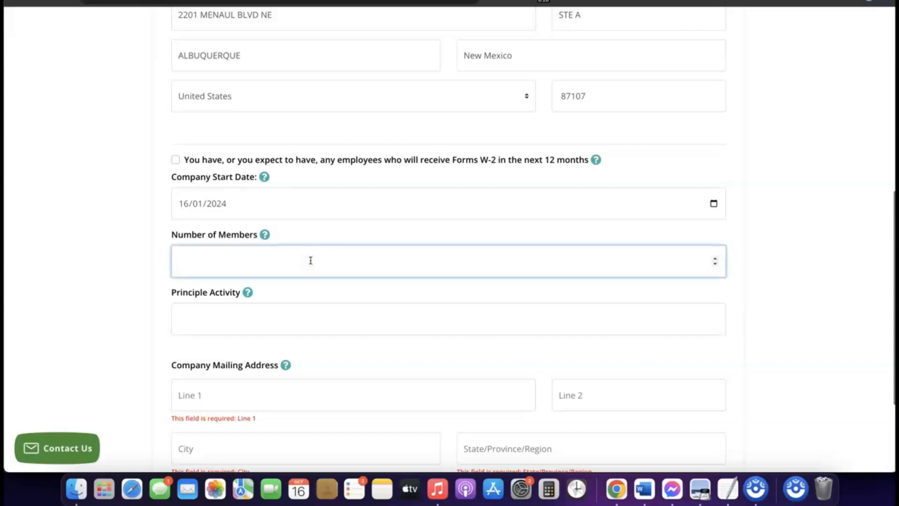
pyautogui.write('1')
pyautogui.click(313, 261)
pyautogui.scroll(-2, 313, 262)
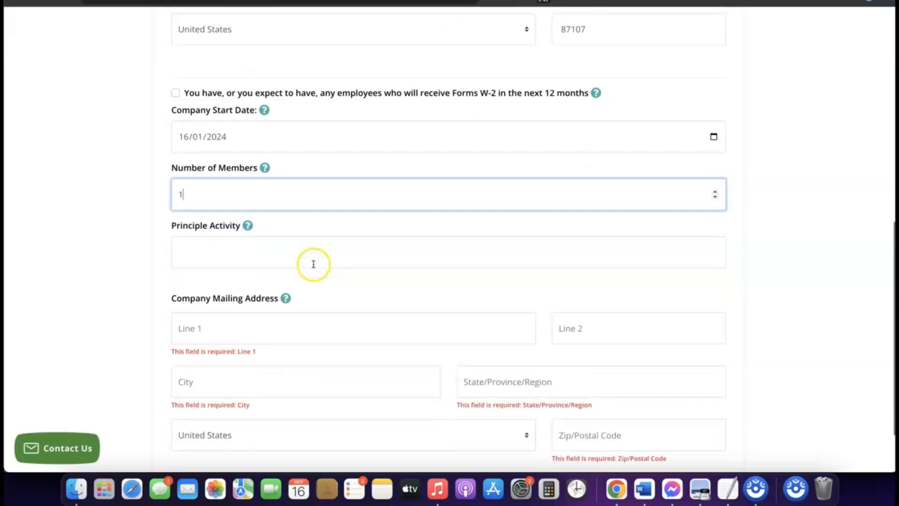
# - Enter eCommerce as the principal activity
pyautogui.click(281, 248)
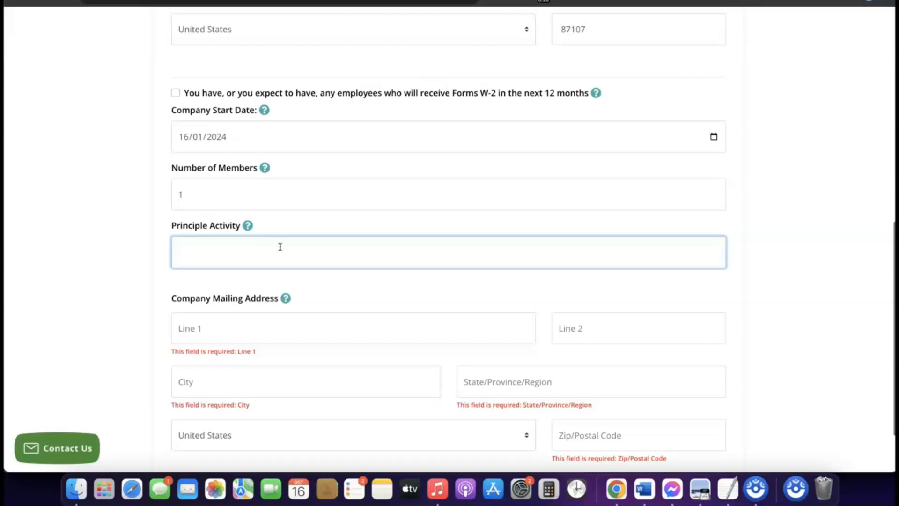
pyautogui.write('eCommerce')
pyautogui.scroll(-1, 262, 257)
pyautogui.click(252, 266)
pyautogui.scroll(-3, 253, 267)
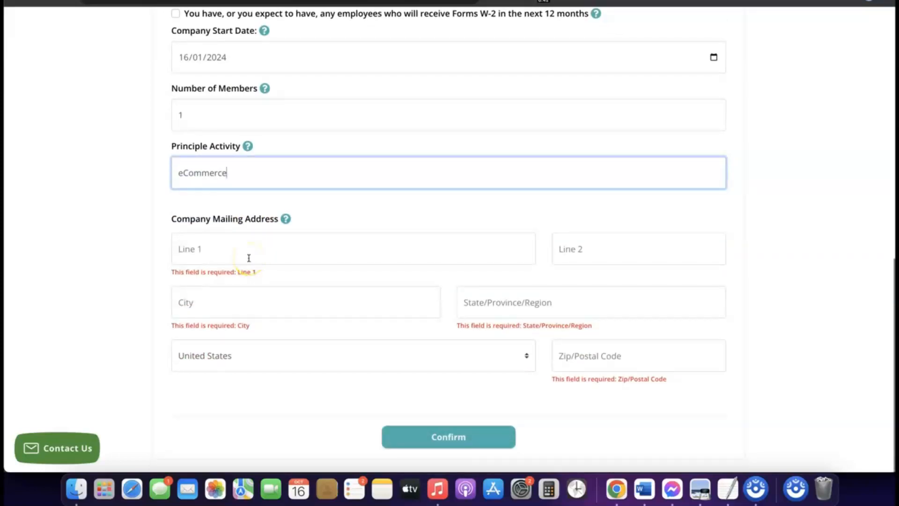
pyautogui.scroll(7, 249, 258)
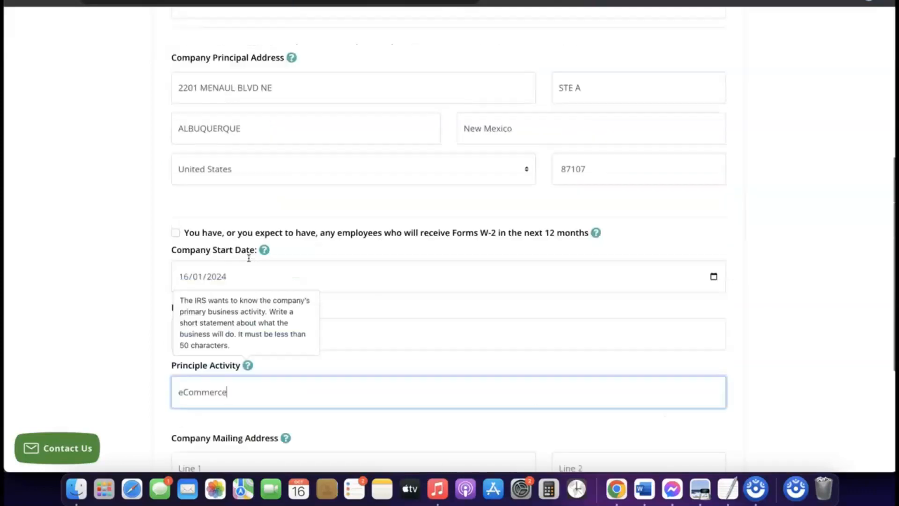
pyautogui.scroll(-3, 249, 258)
pyautogui.scroll(-4, 249, 258)
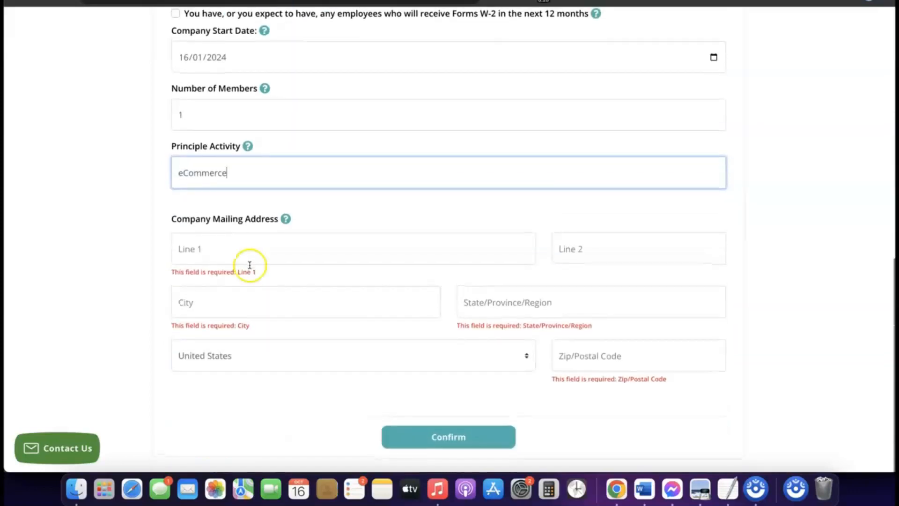
pyautogui.scroll(5, 249, 263)
pyautogui.scroll(2, 250, 269)
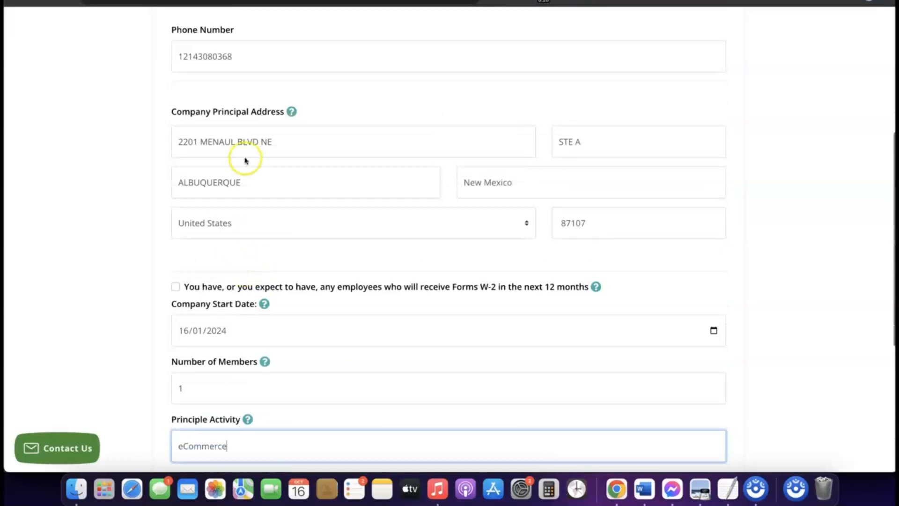
# - Copy the principal street address into the mailing address and set its zip code to 87107
pyautogui.doubleClick(250, 142)
pyautogui.tripleClick(249, 142)
pyautogui.rightClick(249, 142)
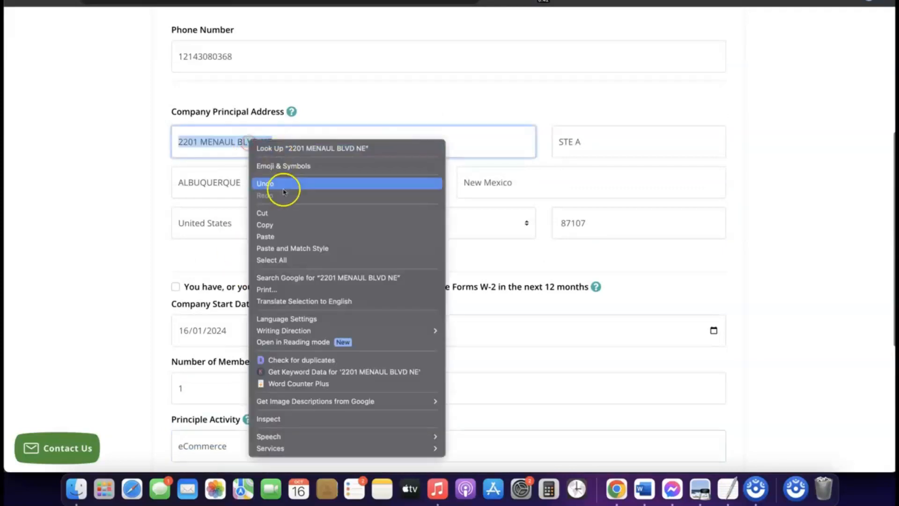
pyautogui.click(276, 225)
pyautogui.scroll(-6, 275, 229)
pyautogui.click(233, 248)
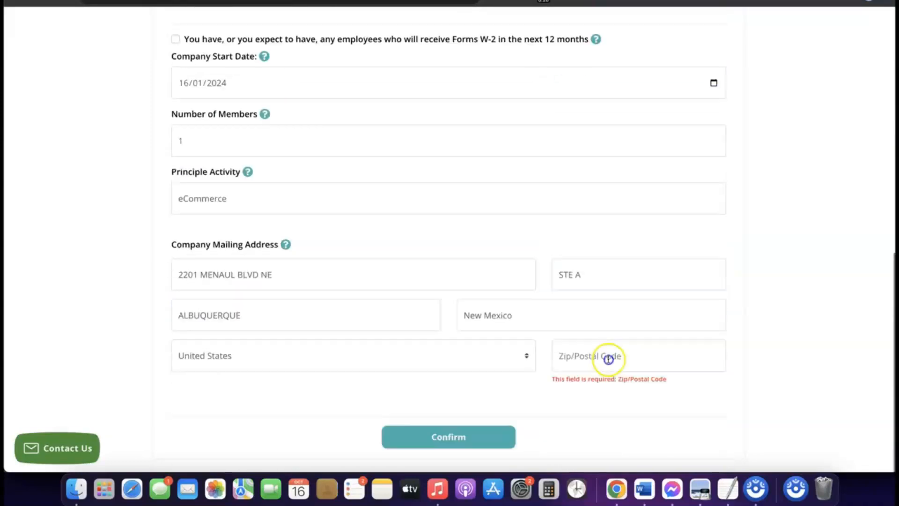
pyautogui.click(609, 359)
pyautogui.write('87107')
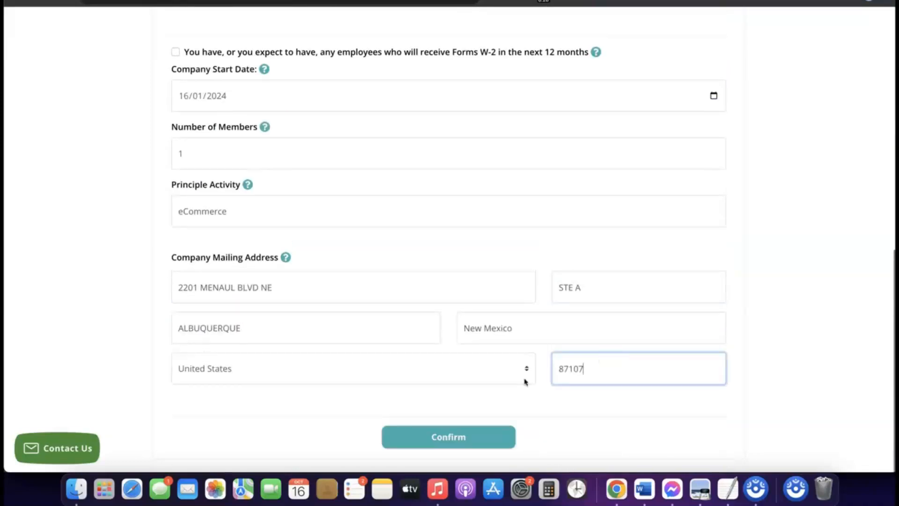
pyautogui.click(526, 400)
# - Sign in to Stripe with the filled-in email and password to reach the GoodsCastle Store dashboard
pyautogui.click(489, 391)
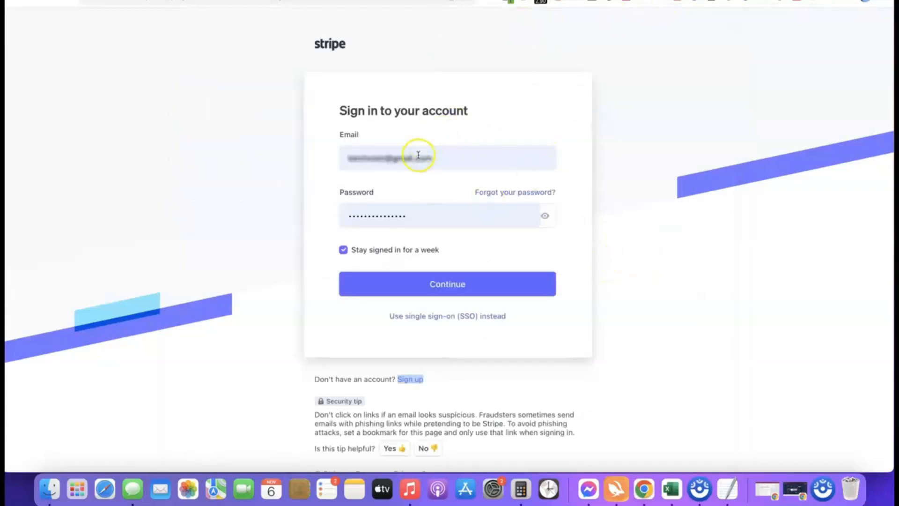
pyautogui.click(431, 287)
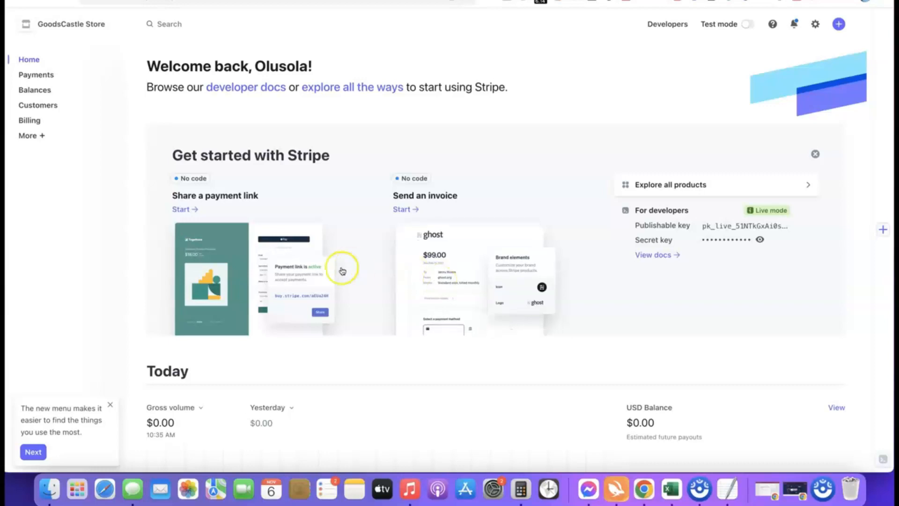
# - Create a new United States Stripe account named 'Affiliate Blueprint' from the account switcher
pyautogui.click(114, 24)
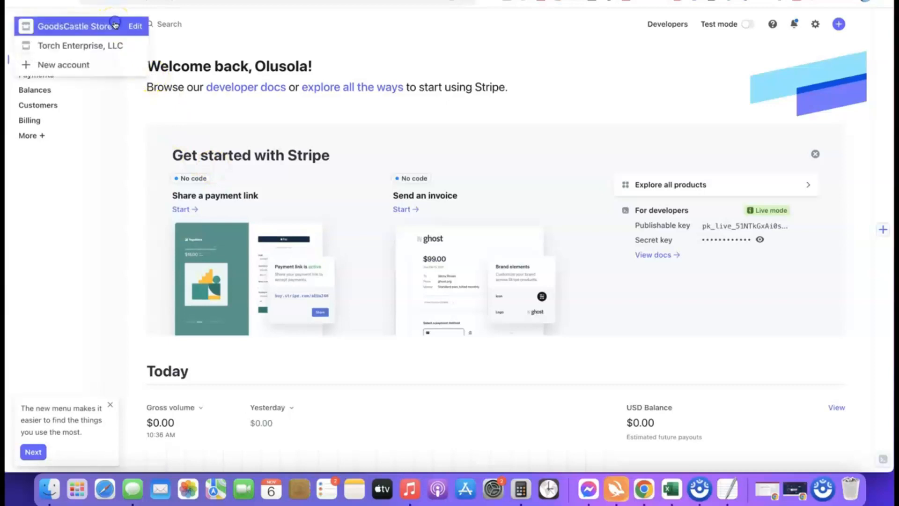
pyautogui.click(65, 65)
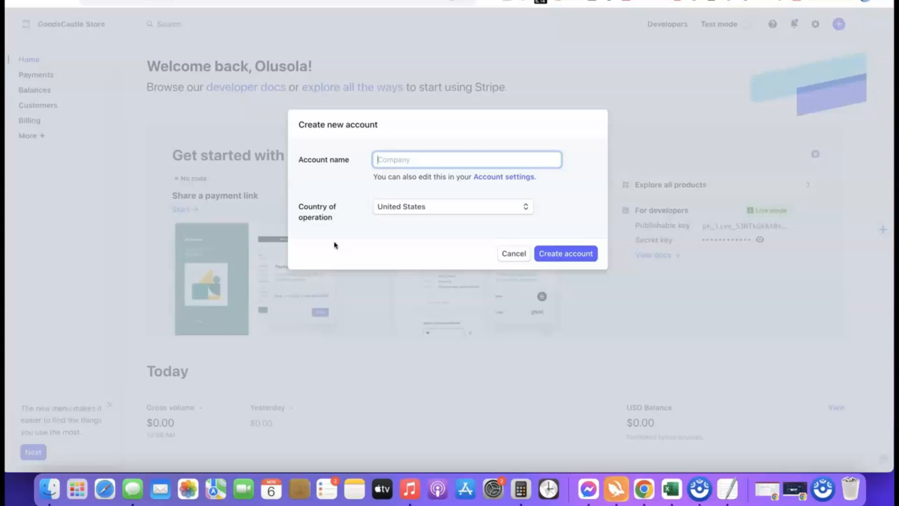
pyautogui.click(395, 160)
pyautogui.write('iate Blueprint')
pyautogui.click(370, 186)
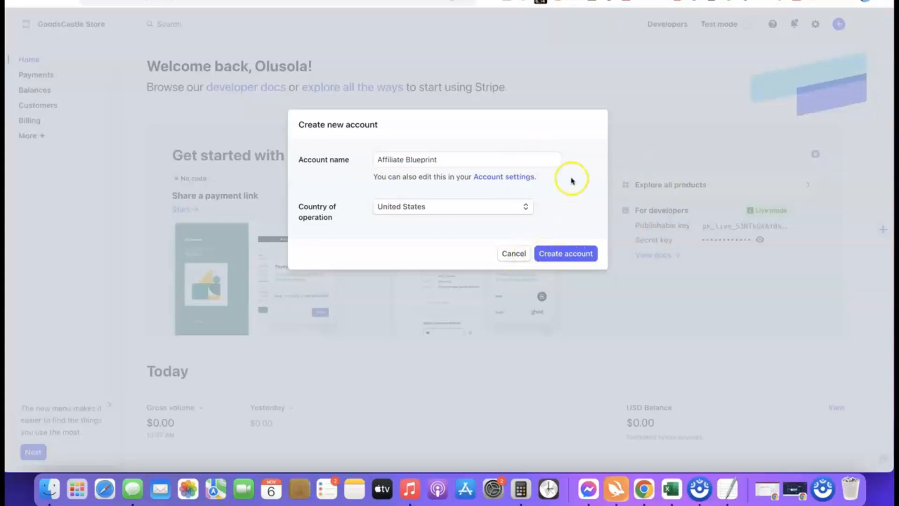
pyautogui.click(561, 258)
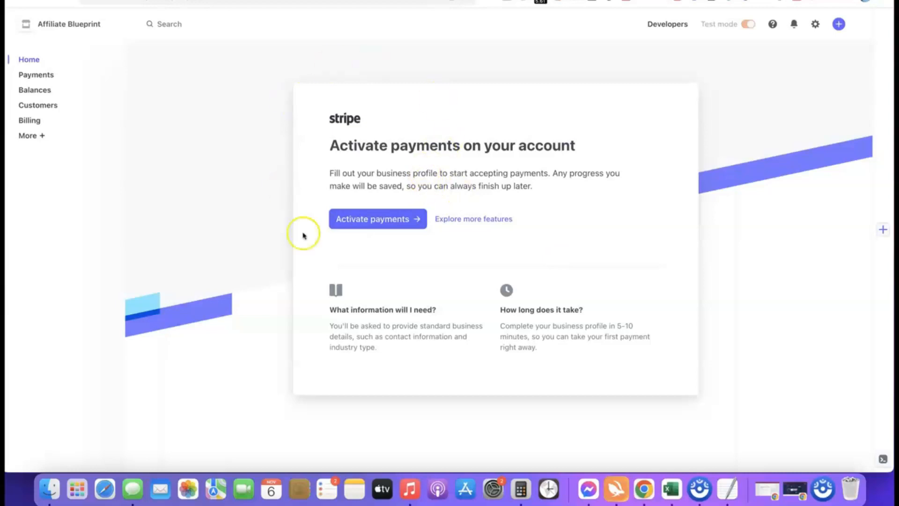
# - Start payment activation with business type Company and structure Sole proprietorship, then continue
pyautogui.click(371, 220)
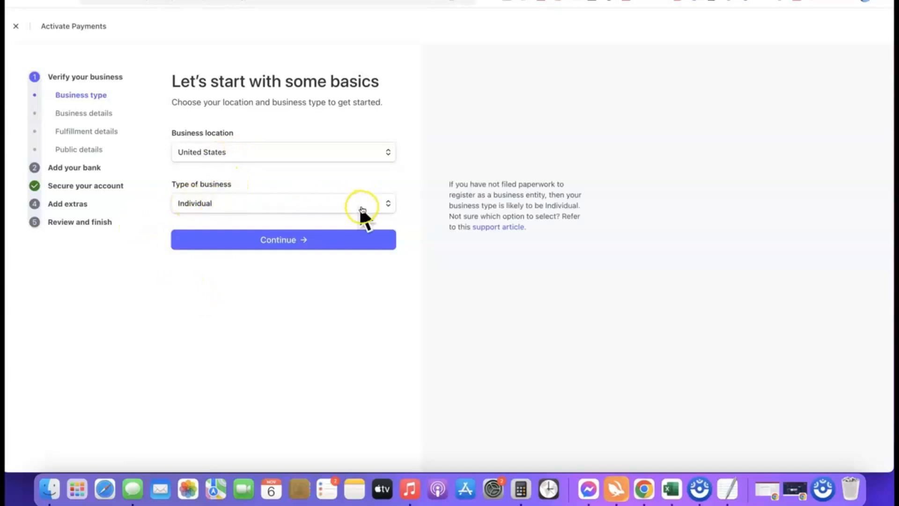
pyautogui.click(387, 205)
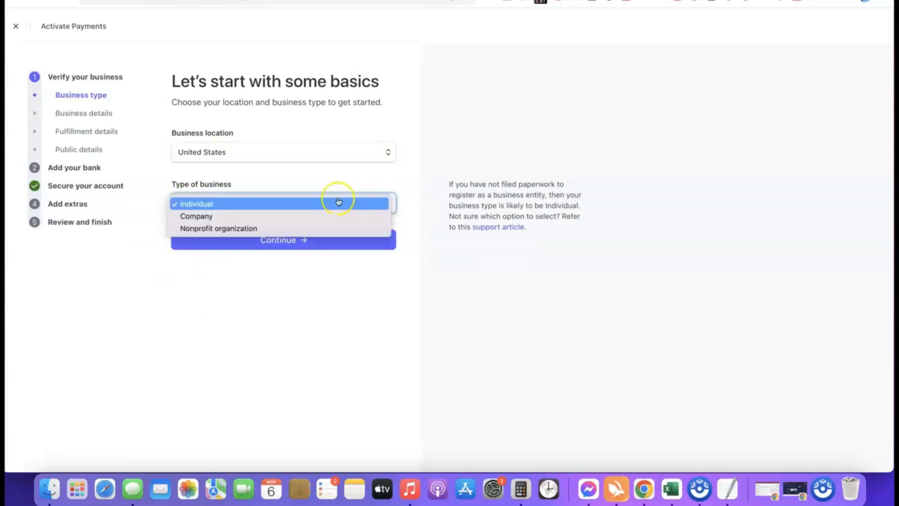
pyautogui.click(205, 216)
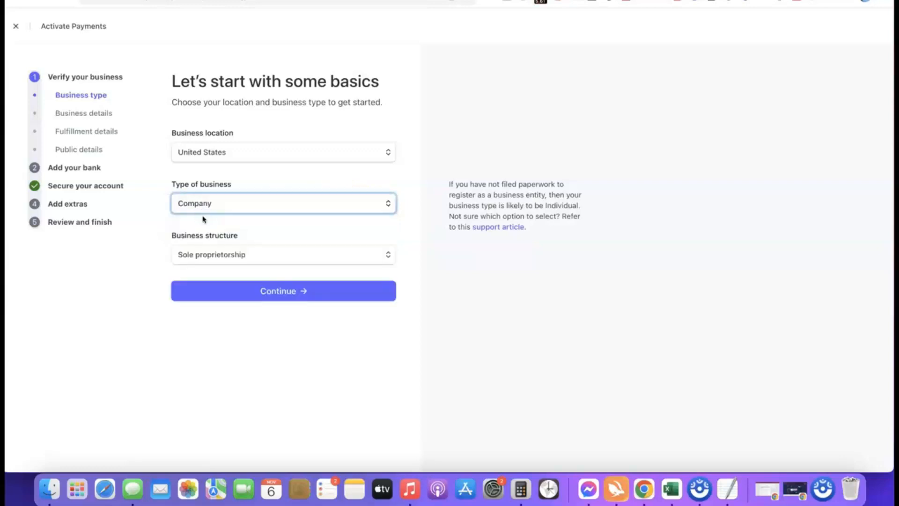
pyautogui.click(265, 255)
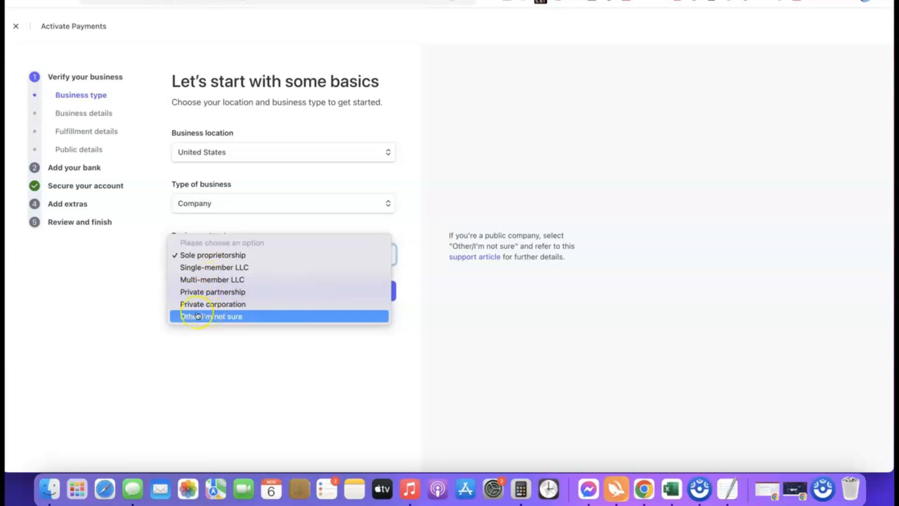
pyautogui.click(192, 255)
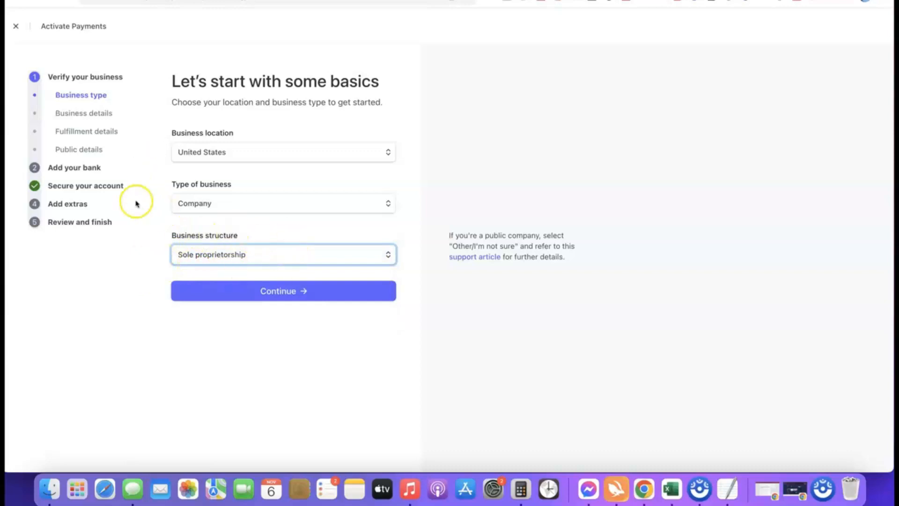
pyautogui.click(281, 292)
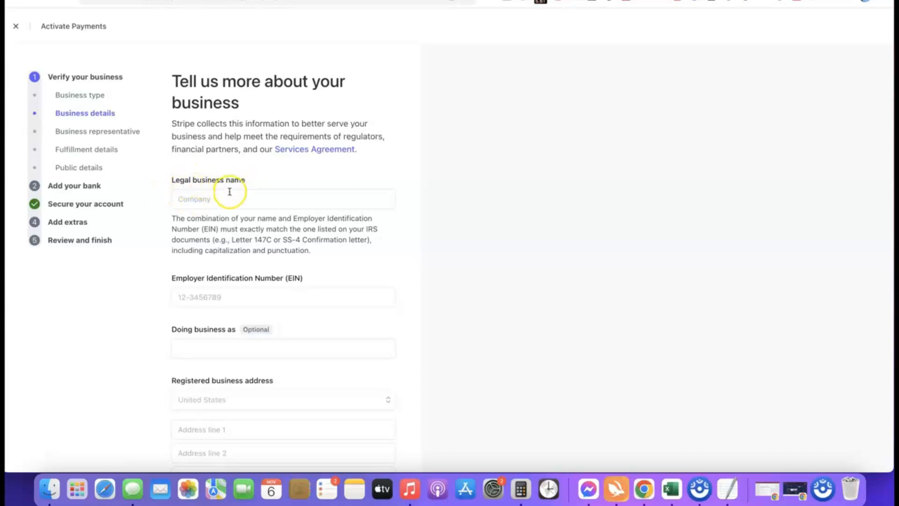
pyautogui.click(225, 197)
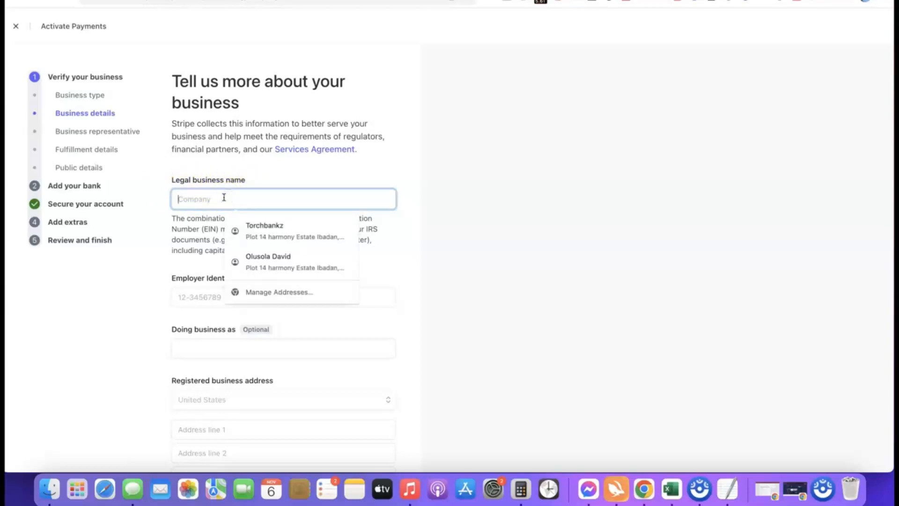
# - Enter 'Torch Enterprise LLC' as the legal business name, then the EIN and registered address
pyautogui.write('Torch Enterprise LLC')
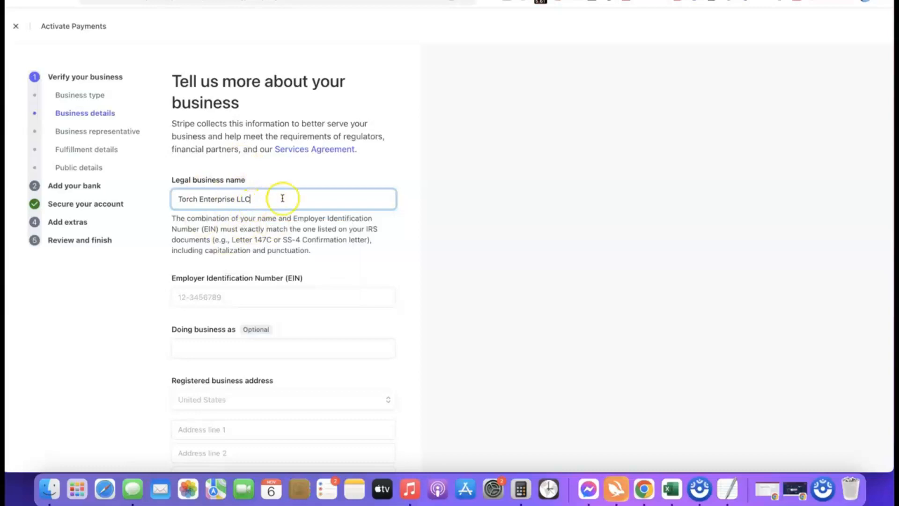
pyautogui.scroll(-2, 249, 287)
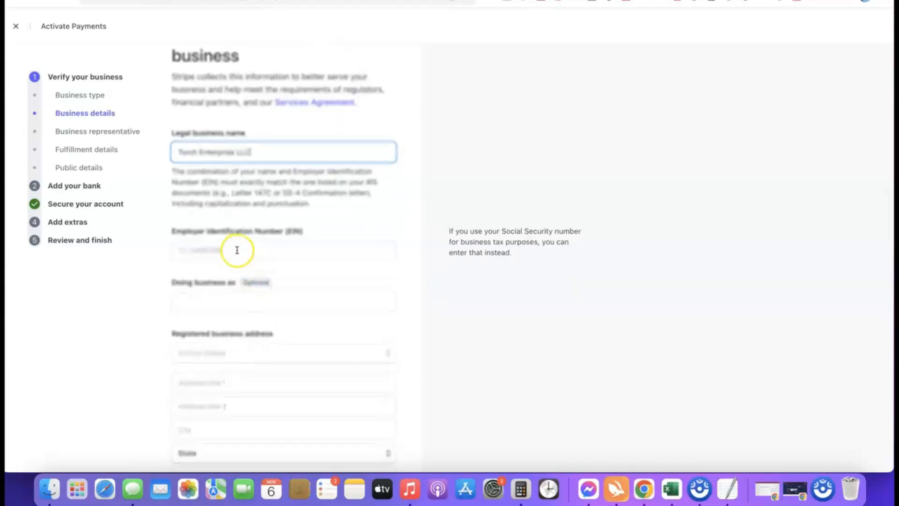
pyautogui.scroll(-1, 235, 246)
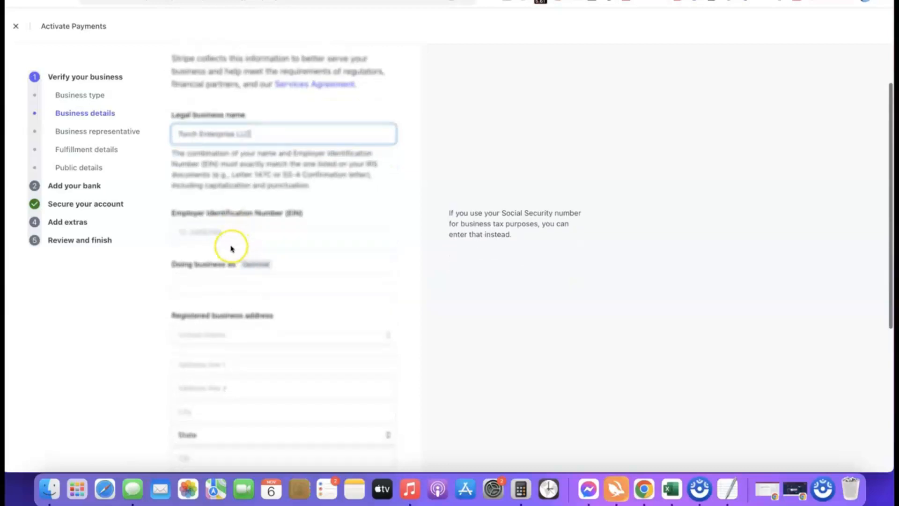
pyautogui.click(233, 233)
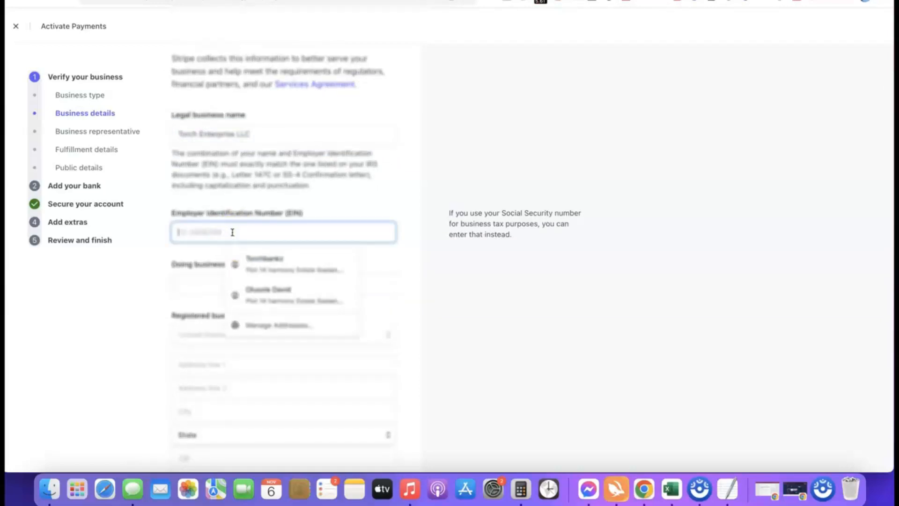
pyautogui.click(169, 251)
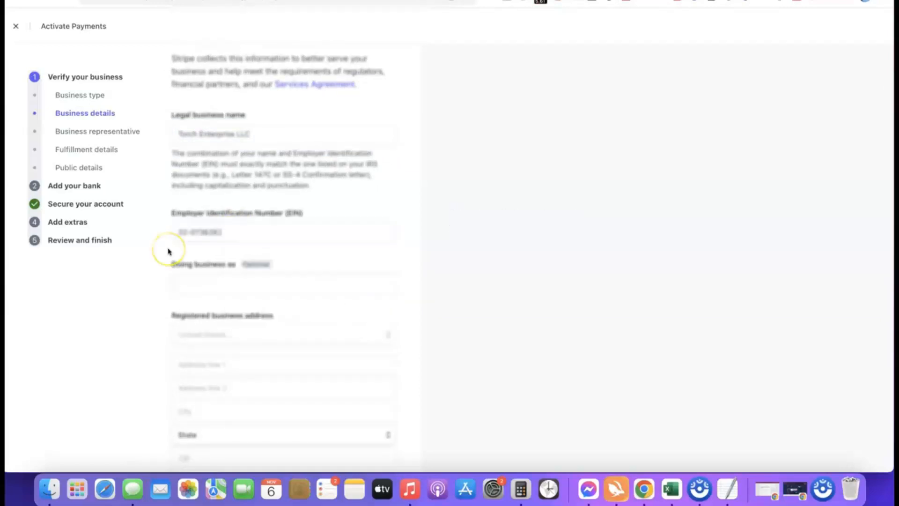
pyautogui.scroll(-3, 230, 240)
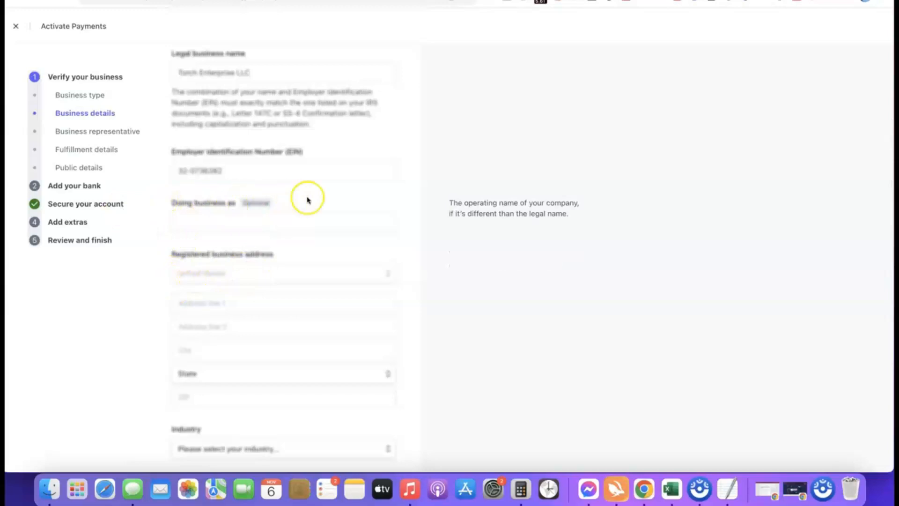
pyautogui.scroll(-2, 280, 178)
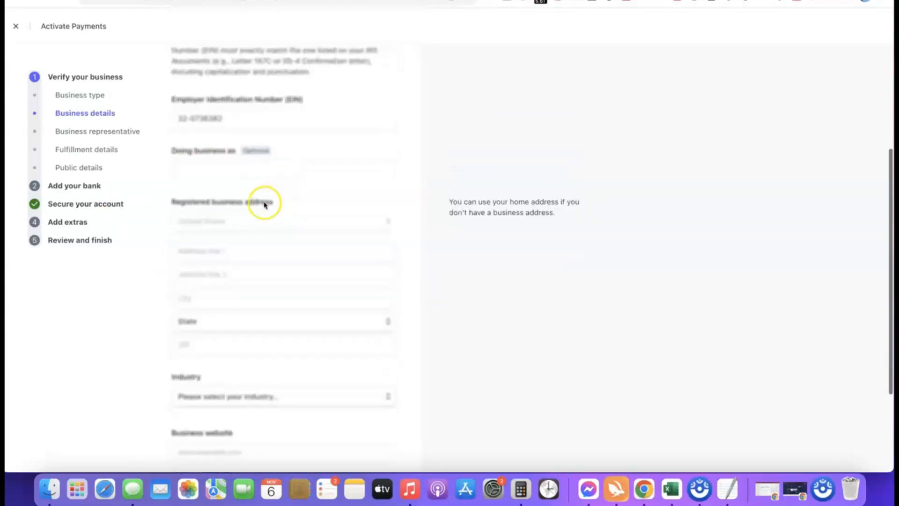
pyautogui.click(191, 236)
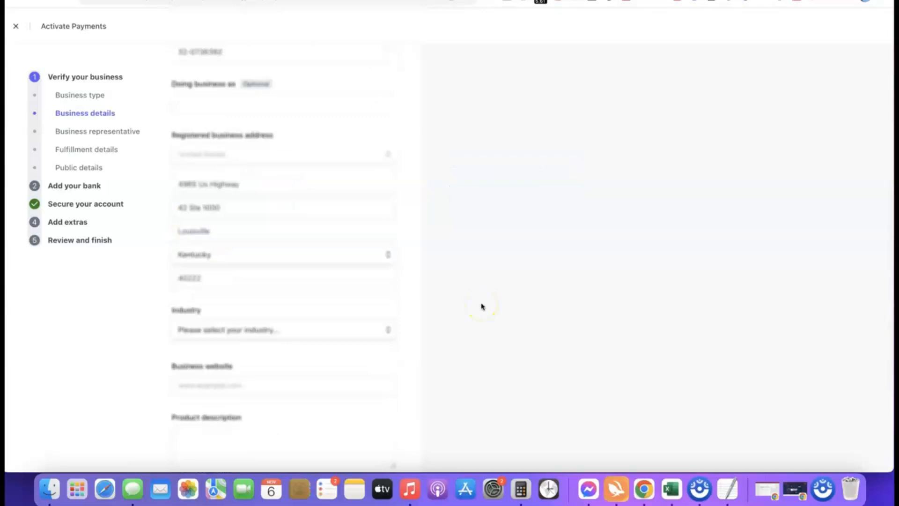
# - Finish the Louisville, Kentucky address and choose Other digital goods as the industry
pyautogui.click(446, 274)
pyautogui.scroll(-3, 446, 274)
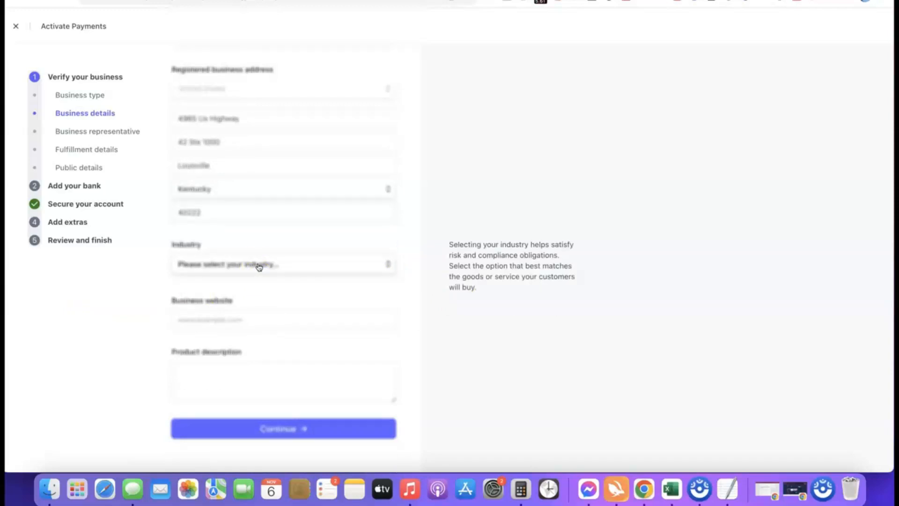
pyautogui.click(259, 265)
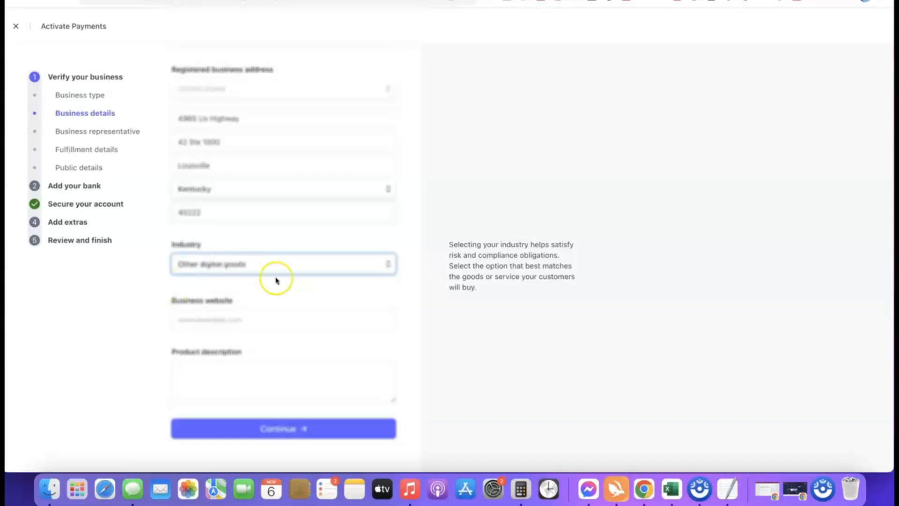
pyautogui.click(387, 286)
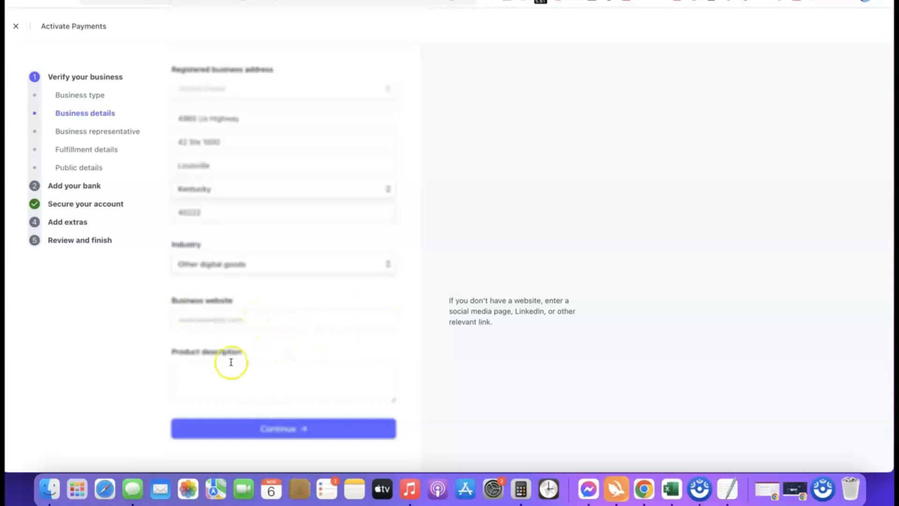
# - Paste in the business website and the digital course product description
pyautogui.click(271, 321)
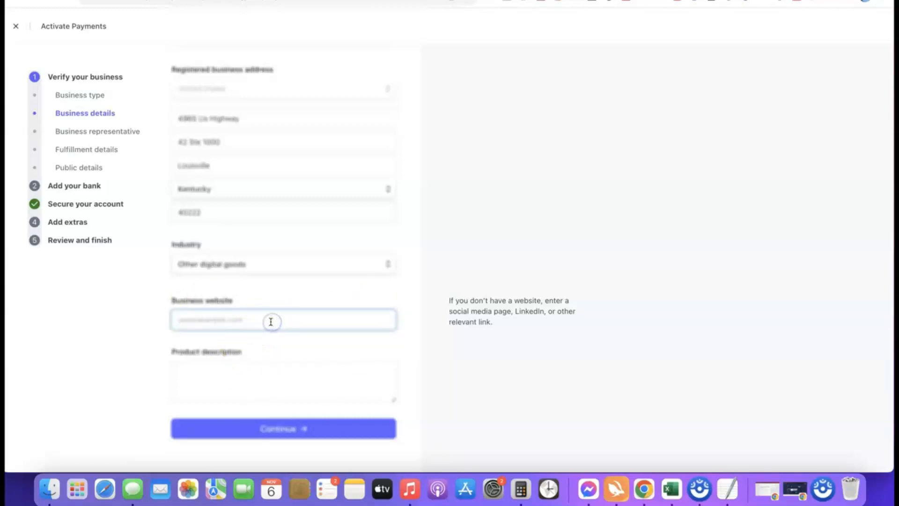
pyautogui.write('https://affiliatebloggingblueprint.com/')
pyautogui.click(94, 334)
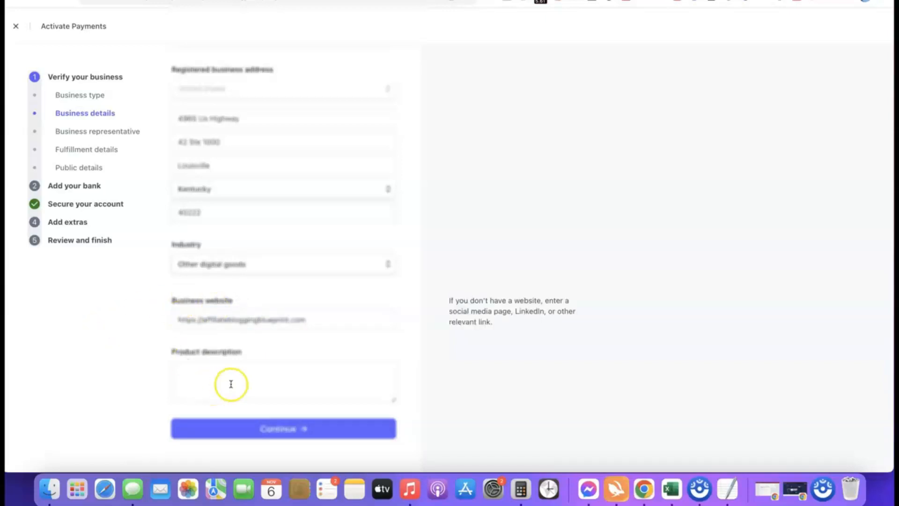
pyautogui.click(227, 366)
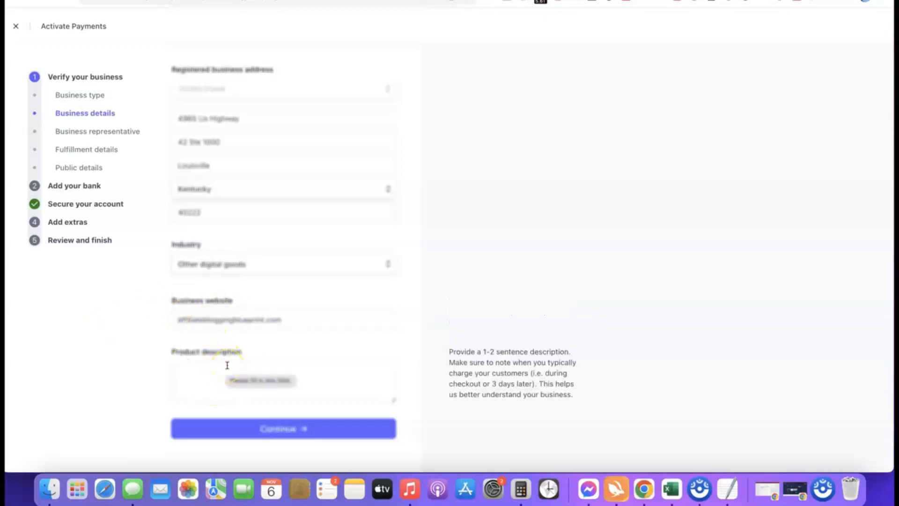
pyautogui.write('Our product is a digital course training we sell to our site visitors.')
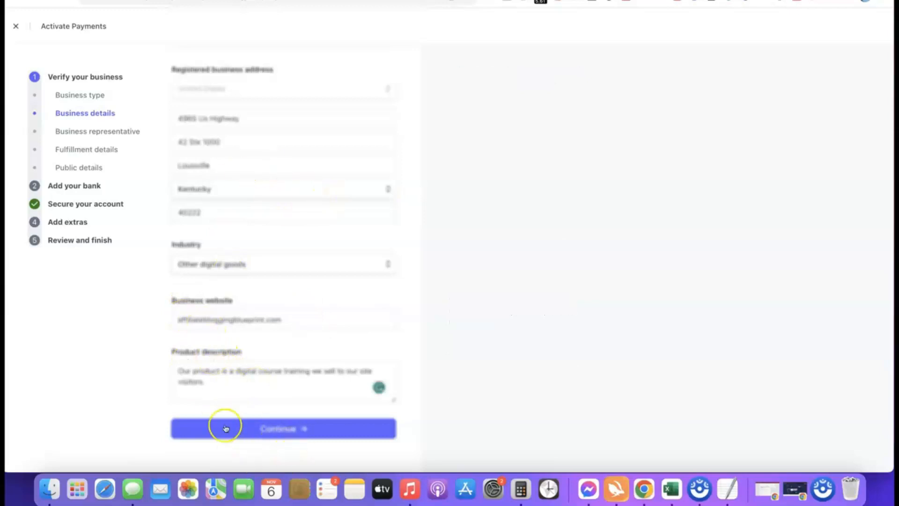
# - Submit the business details and keep United States as the representative's home-address country
pyautogui.click(270, 430)
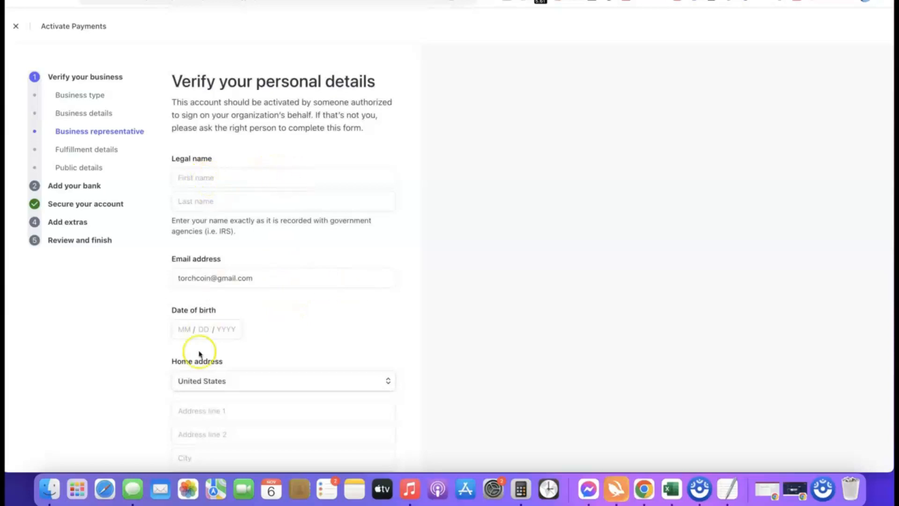
pyautogui.scroll(-1, 250, 323)
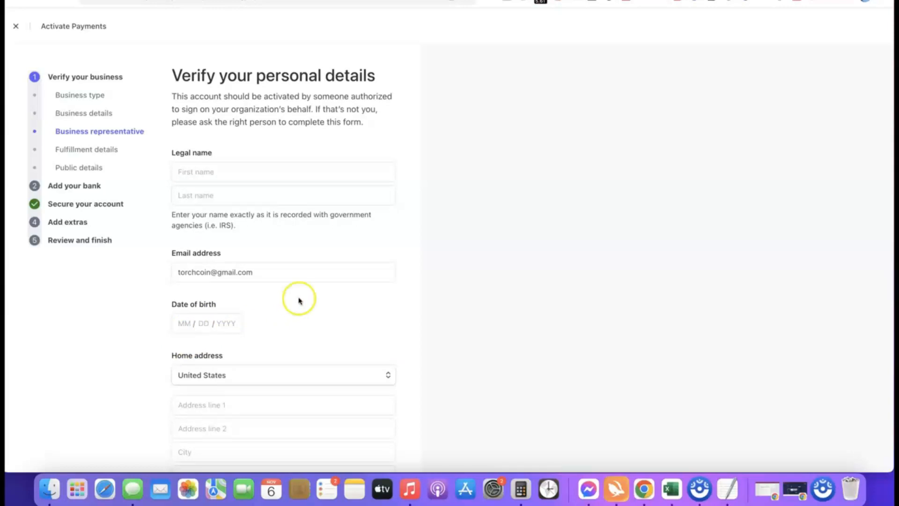
pyautogui.scroll(-5, 309, 326)
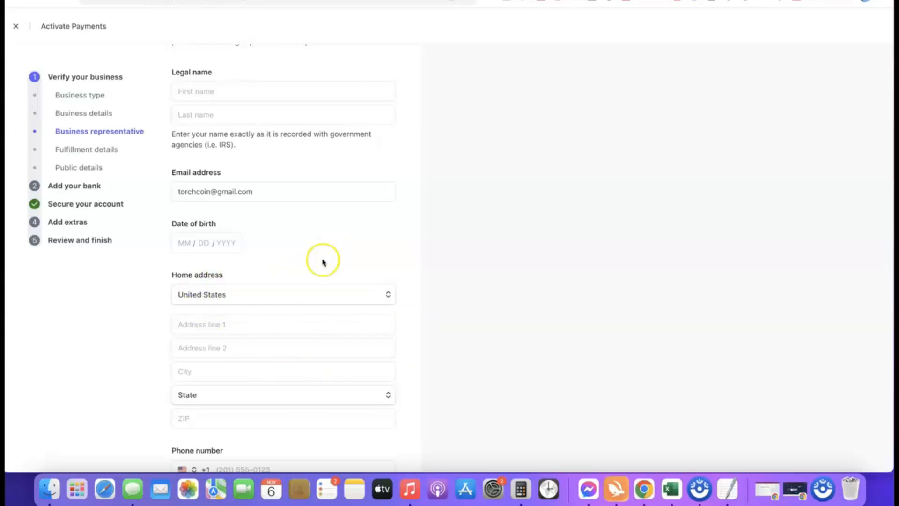
pyautogui.click(385, 294)
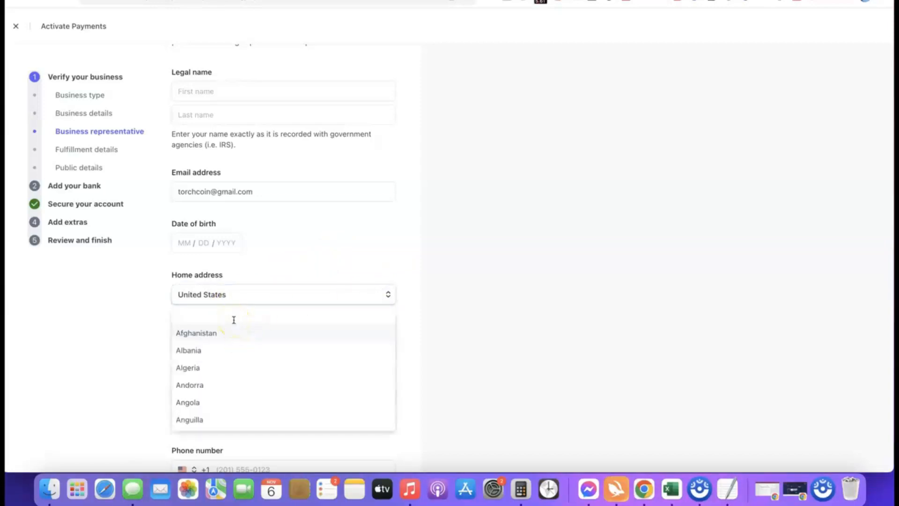
pyautogui.click(277, 287)
pyautogui.scroll(-1, 277, 285)
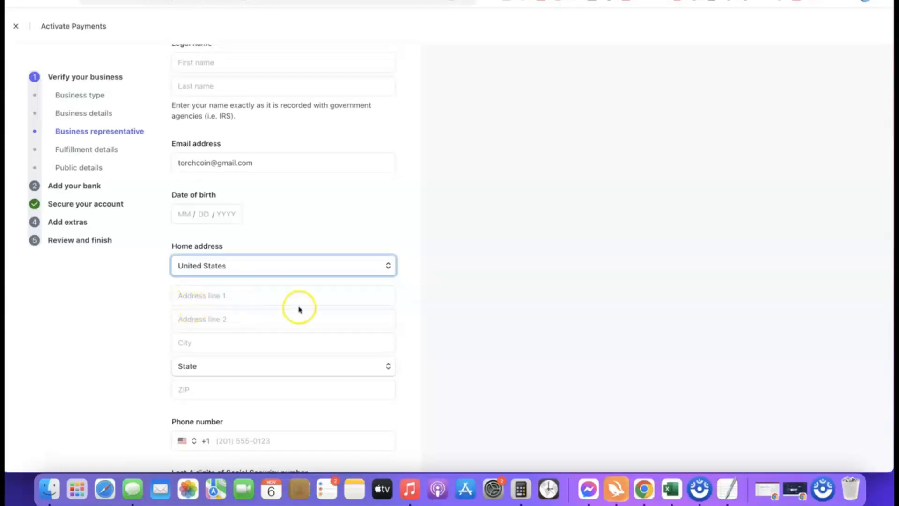
pyautogui.scroll(-3, 299, 309)
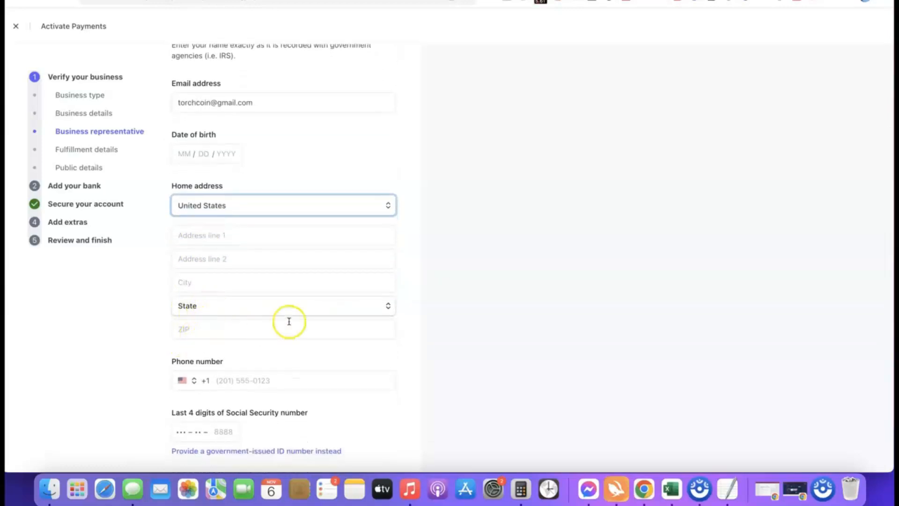
pyautogui.scroll(-1, 289, 322)
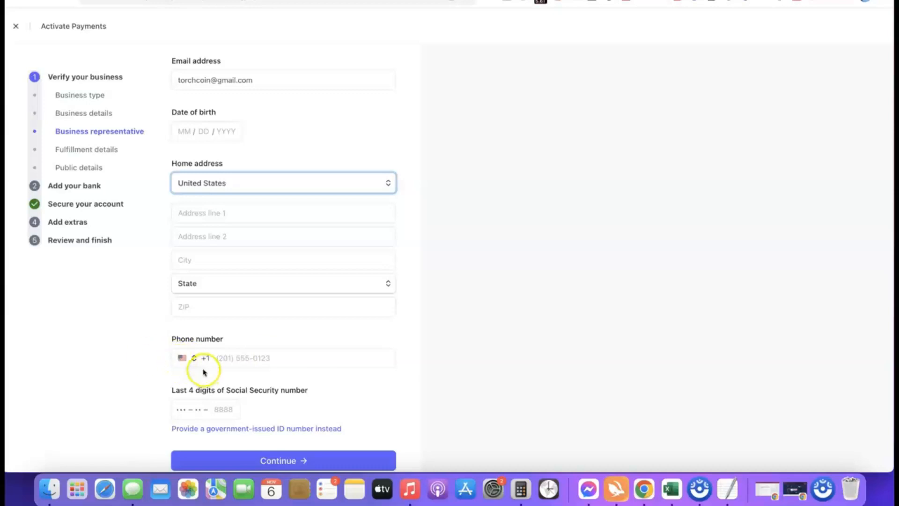
# - Switch the representative's ID from SSN last 4 digits to a full government-issued ID number
pyautogui.click(187, 358)
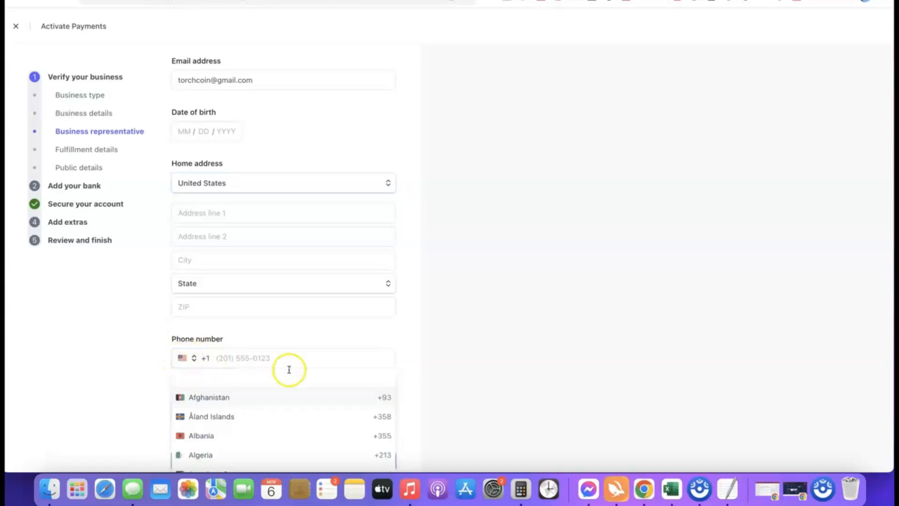
pyautogui.click(413, 365)
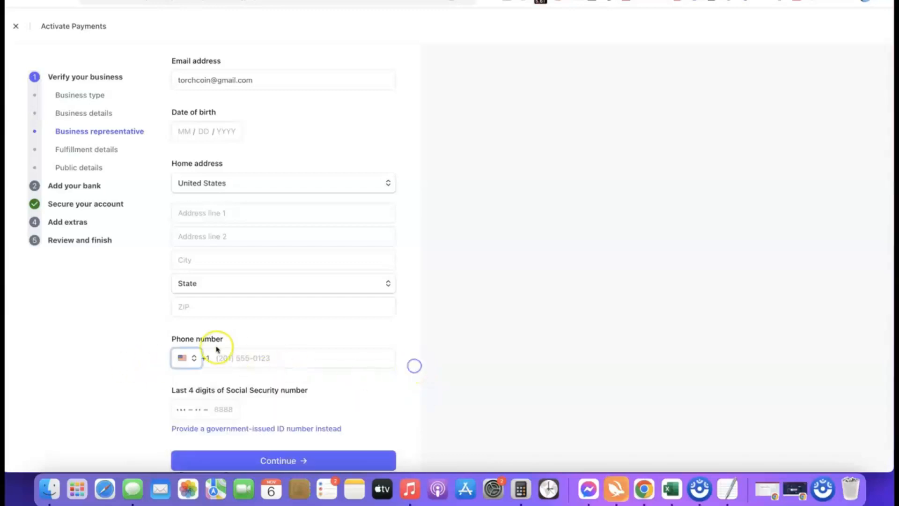
pyautogui.scroll(-1, 369, 353)
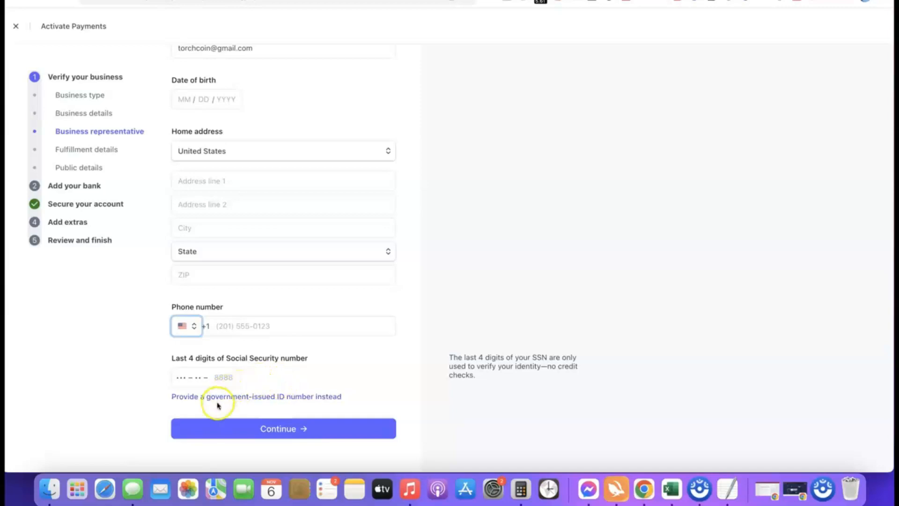
pyautogui.scroll(5, 156, 364)
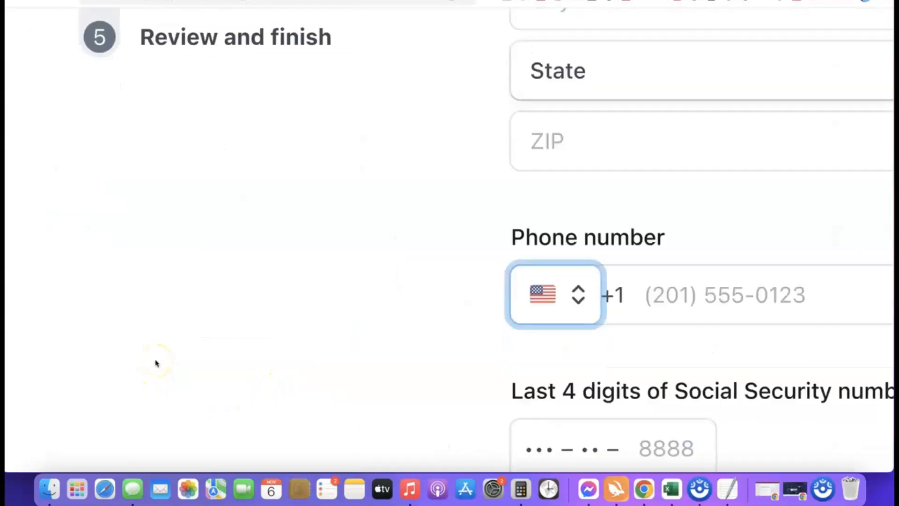
pyautogui.scroll(-4, 156, 363)
pyautogui.hscroll(3, 162, 363)
pyautogui.hscroll(3, 162, 363)
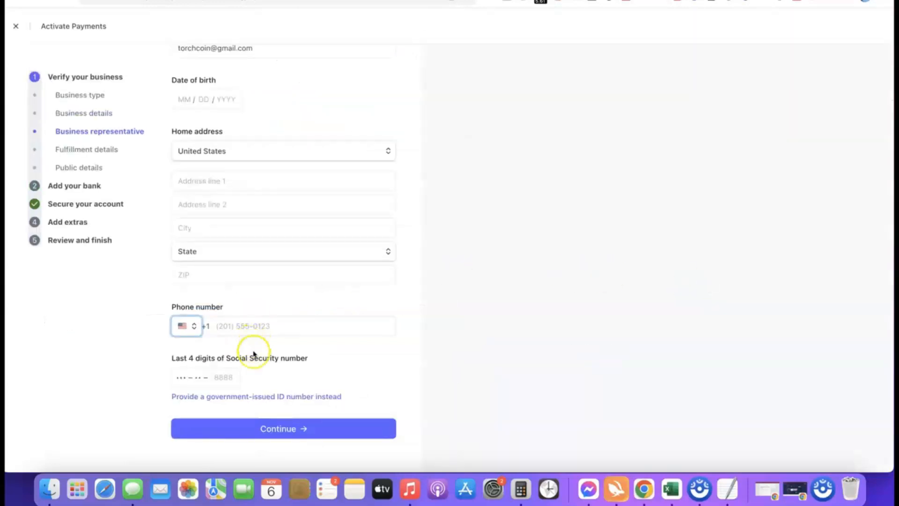
pyautogui.click(259, 396)
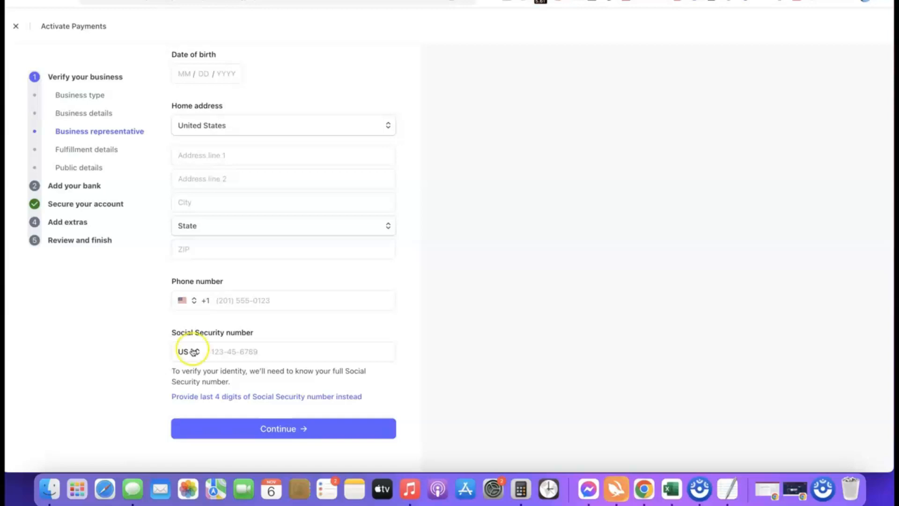
# - Change the ID number country to NG so it asks for a Nigerian NIN
pyautogui.click(193, 351)
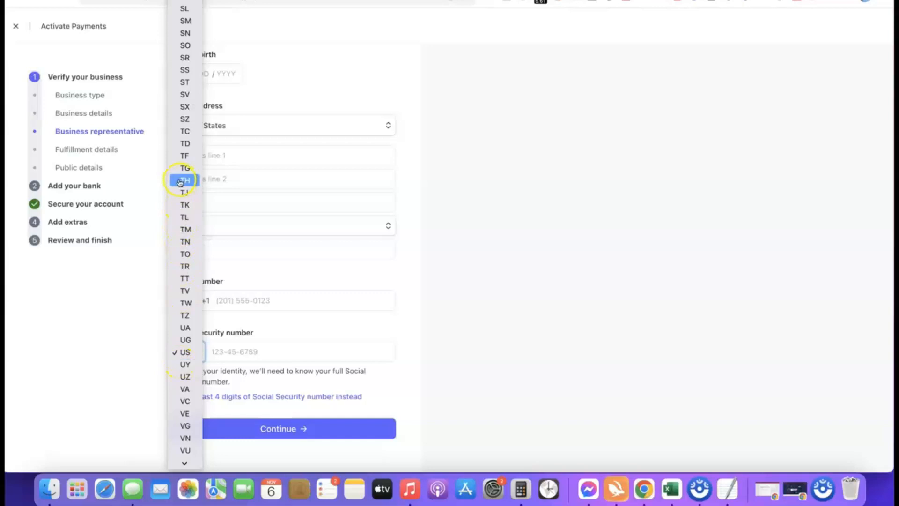
pyautogui.scroll(-2, 185, 187)
pyautogui.scroll(-1, 185, 198)
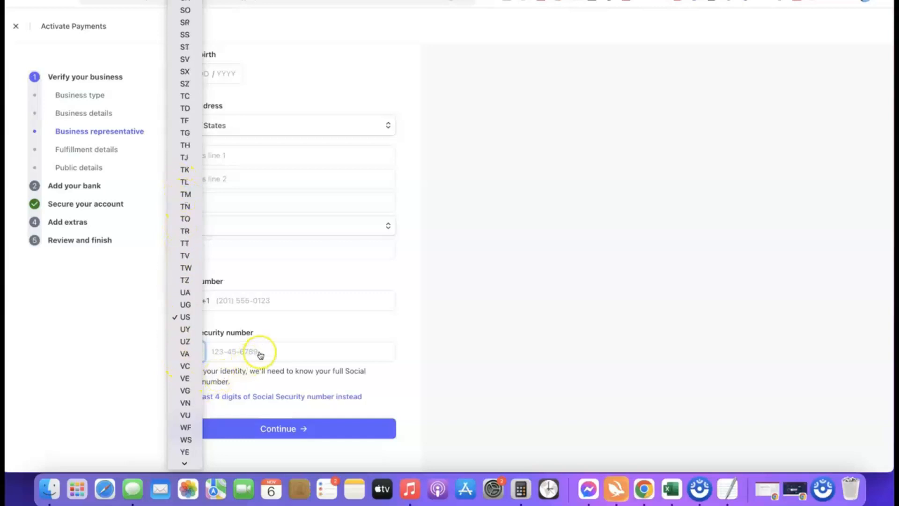
pyautogui.click(408, 350)
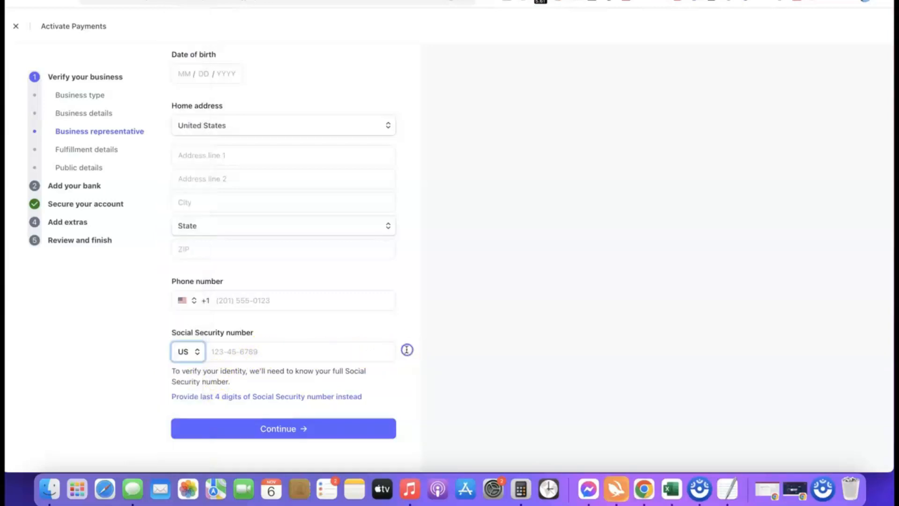
pyautogui.click(194, 360)
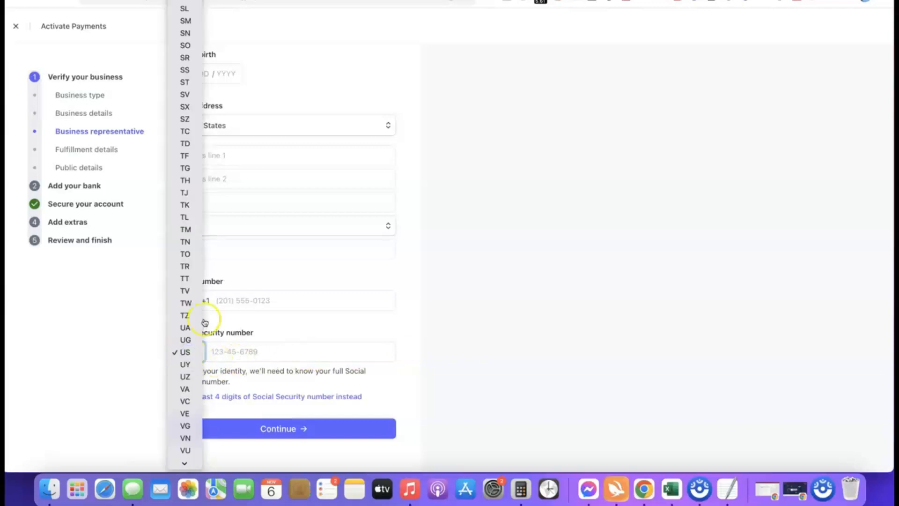
pyautogui.scroll(-3, 188, 328)
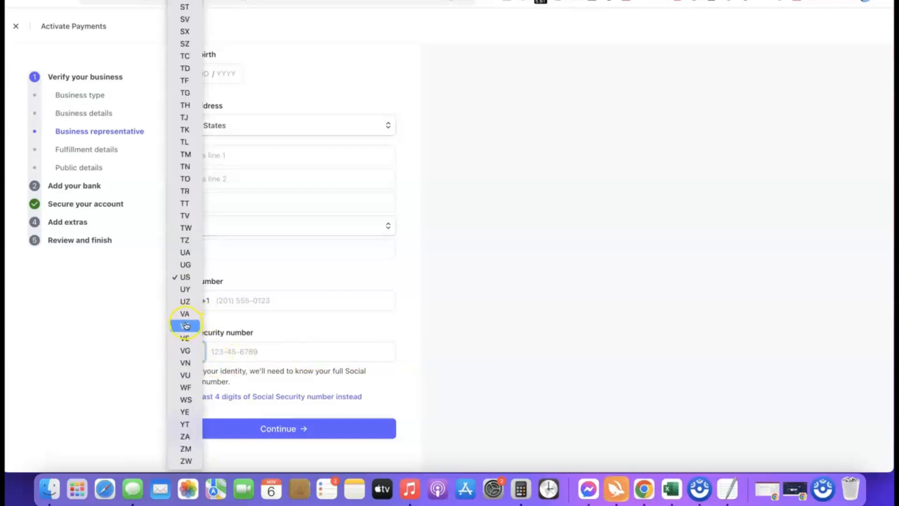
pyautogui.click(185, 436)
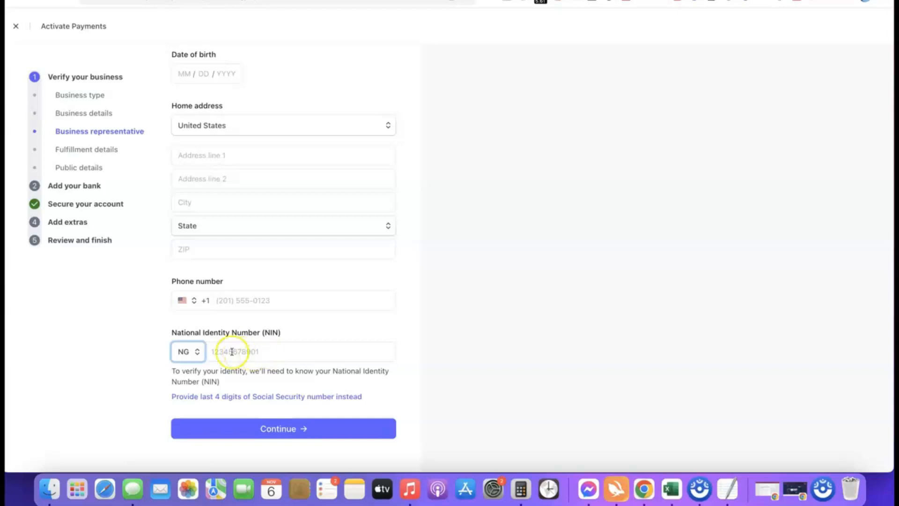
# - Set the phone number's country code to Nigeria (+234)
pyautogui.click(183, 300)
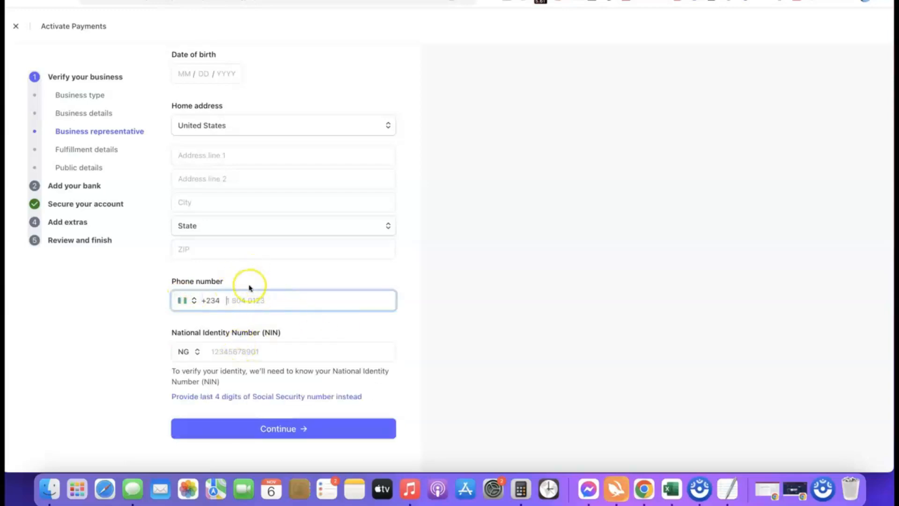
pyautogui.scroll(3, 320, 209)
pyautogui.scroll(-2, 320, 209)
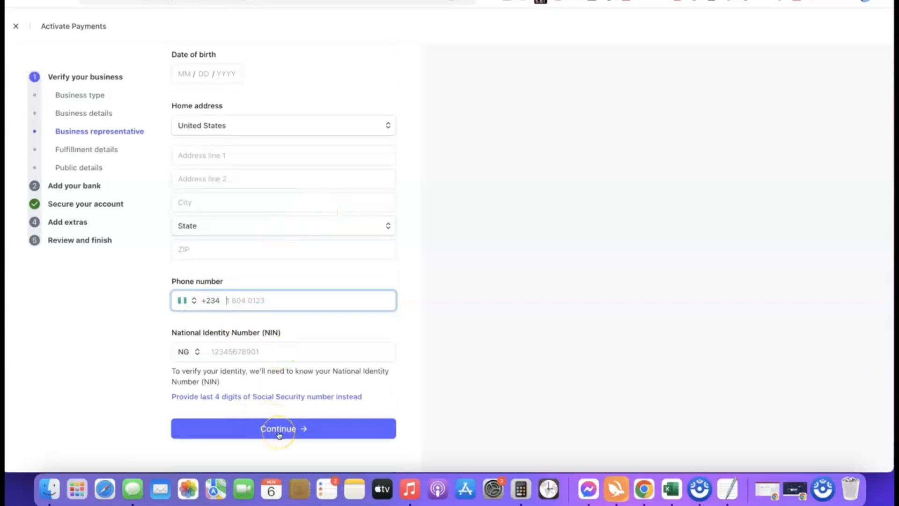
# - Change order fulfilment from Within 2 weeks to Within one day and continue
pyautogui.scroll(3, 295, 331)
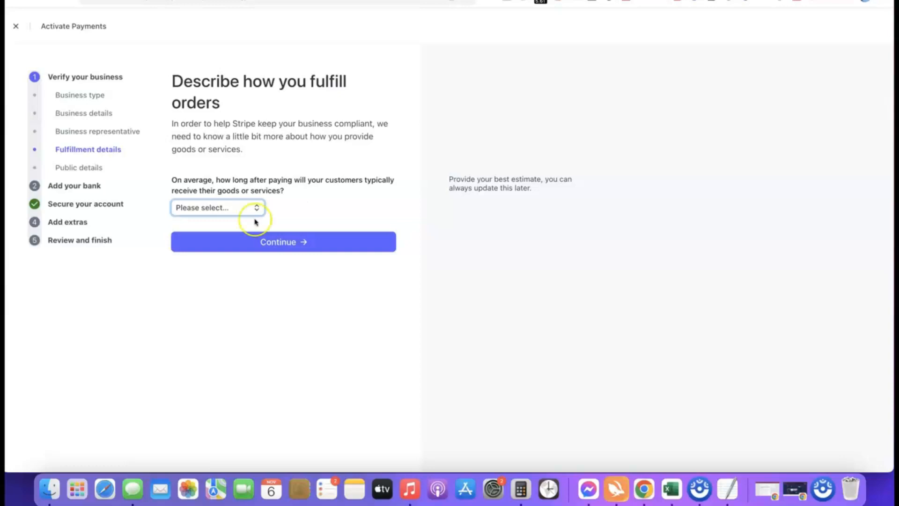
pyautogui.click(236, 214)
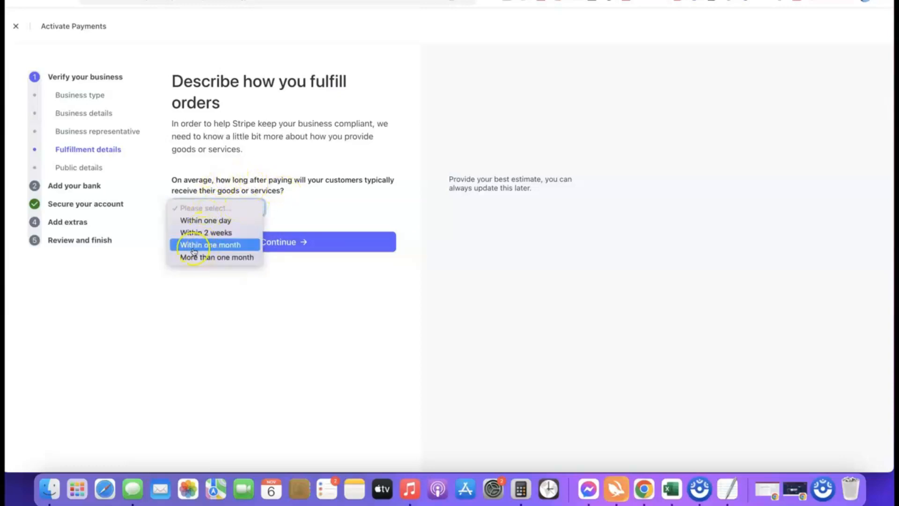
pyautogui.click(219, 233)
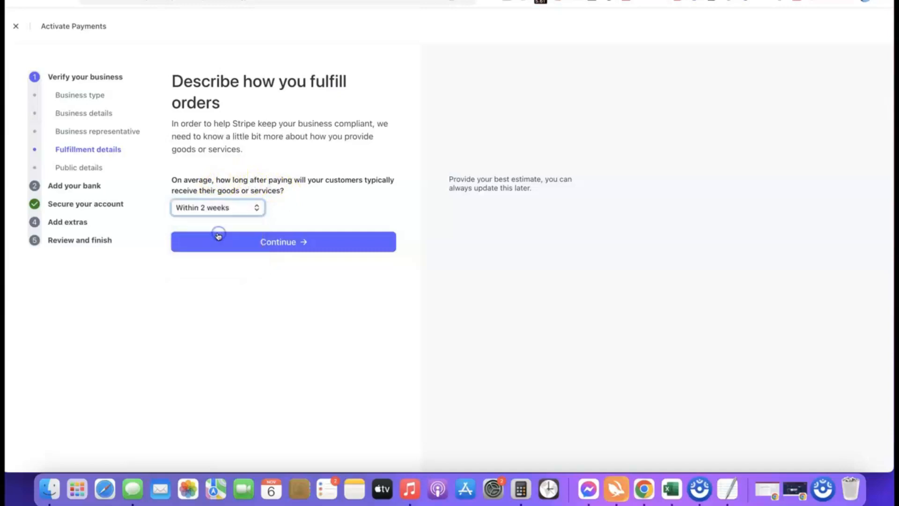
pyautogui.click(235, 209)
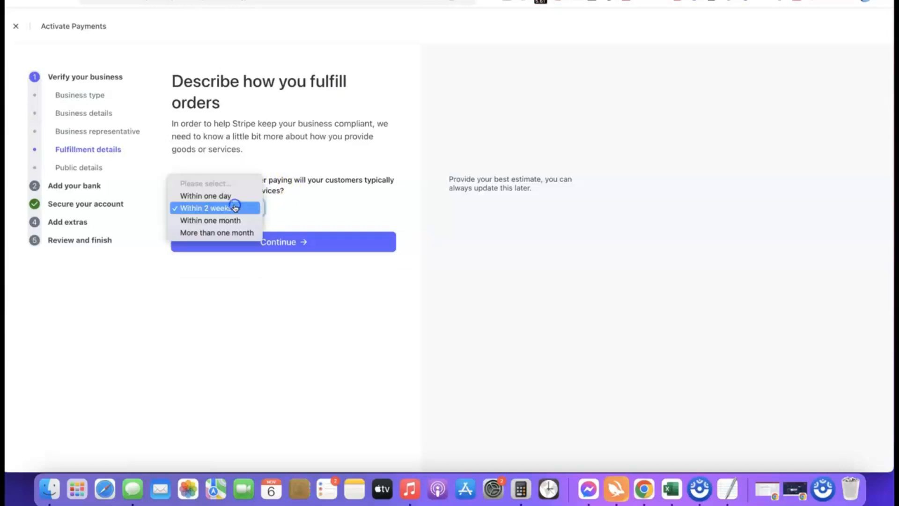
pyautogui.click(211, 195)
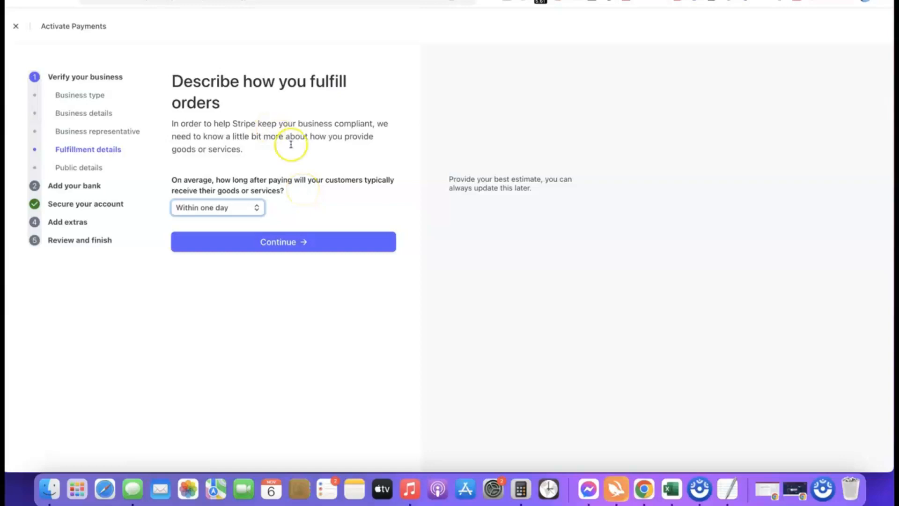
pyautogui.click(279, 242)
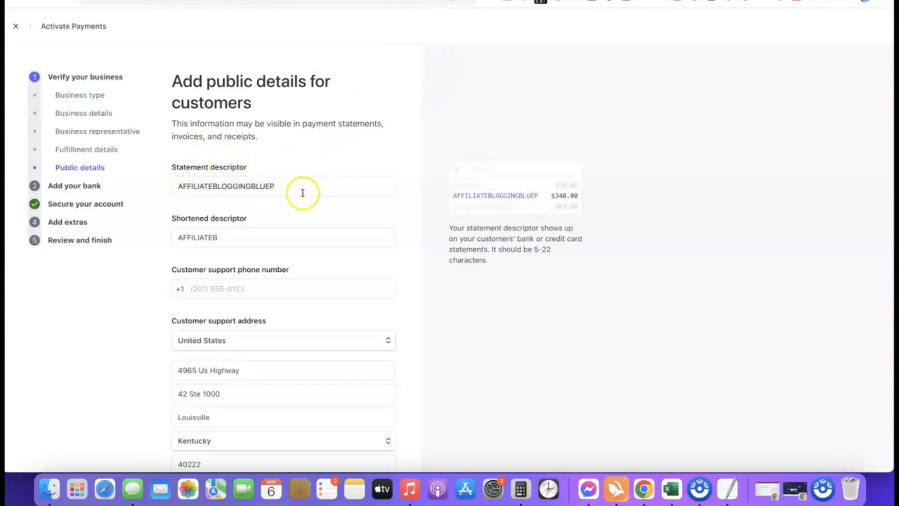
pyautogui.click(469, 194)
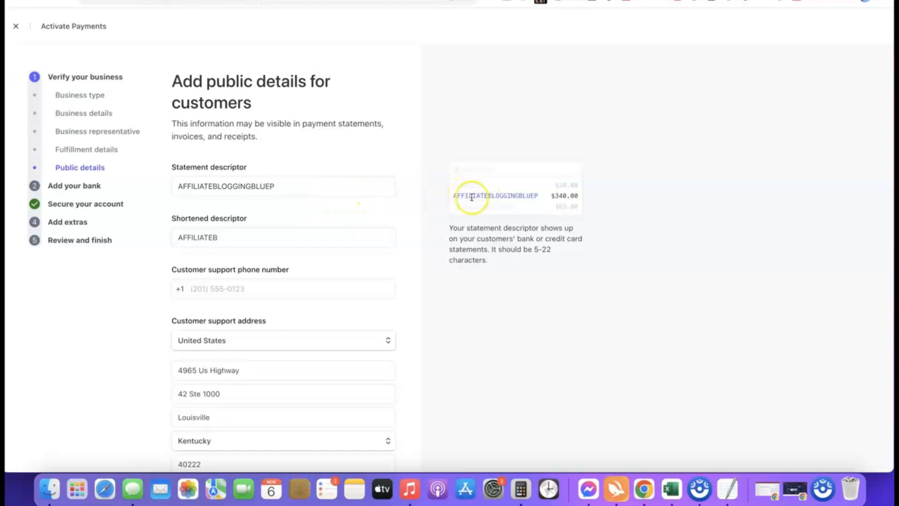
pyautogui.click(491, 195)
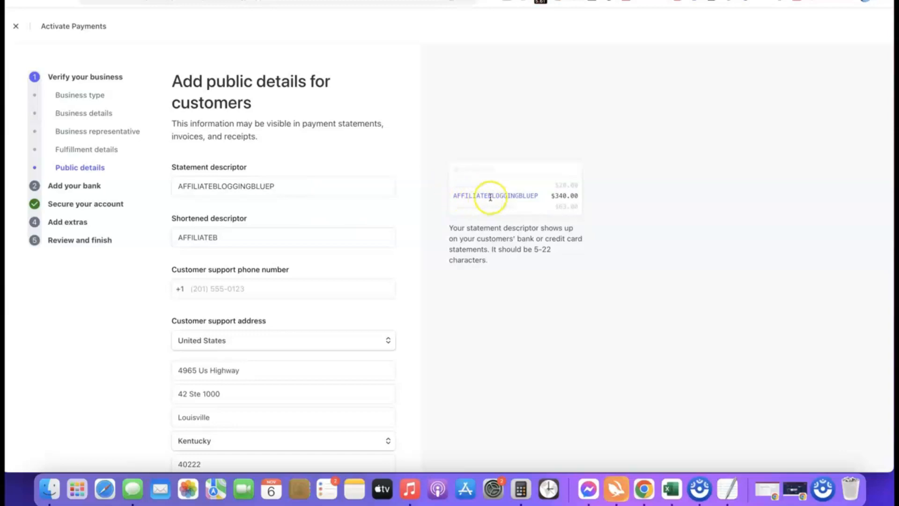
pyautogui.click(294, 188)
pyautogui.click(177, 201)
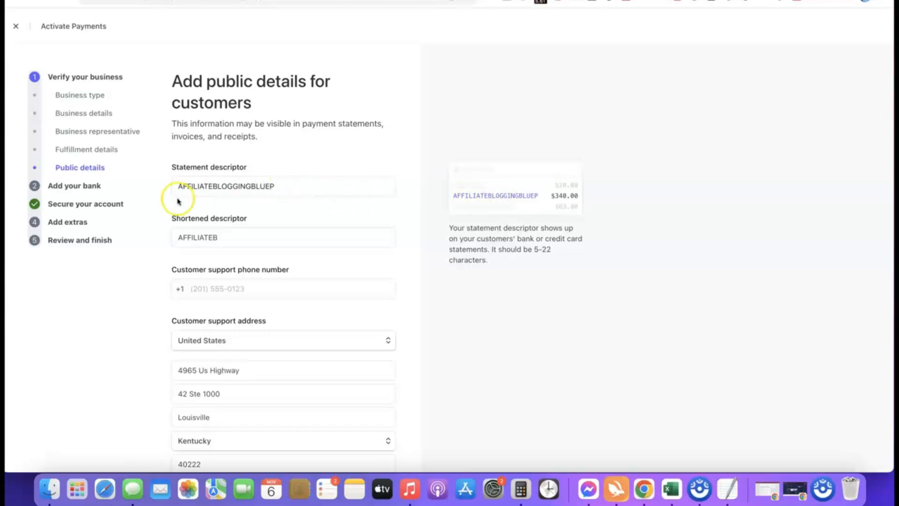
pyautogui.click(247, 242)
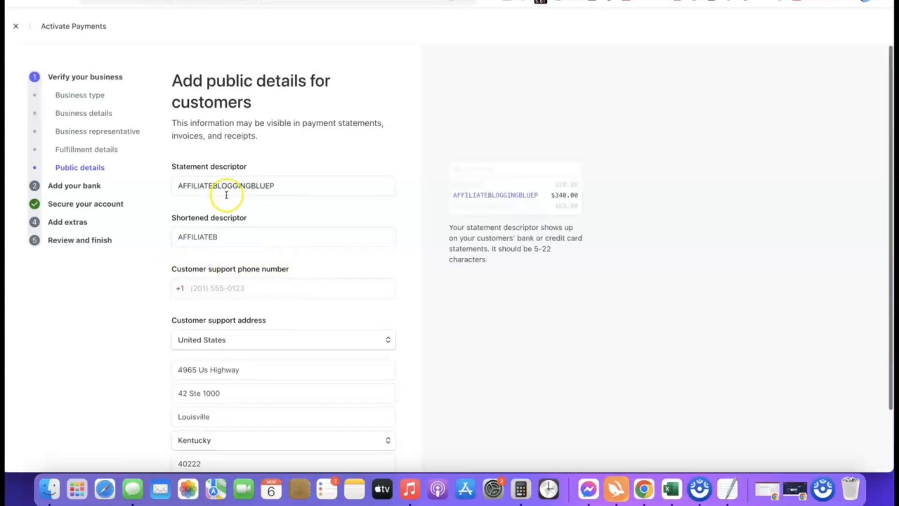
pyautogui.scroll(-3, 226, 195)
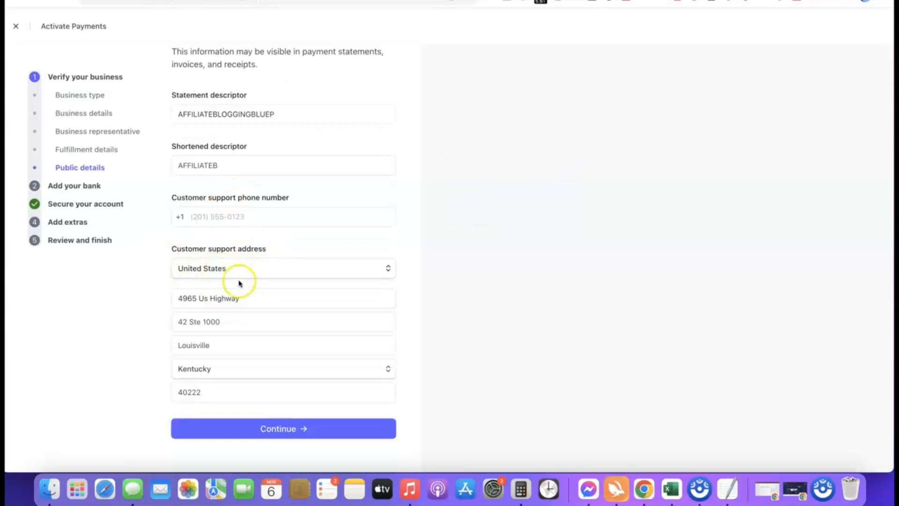
pyautogui.scroll(3, 239, 275)
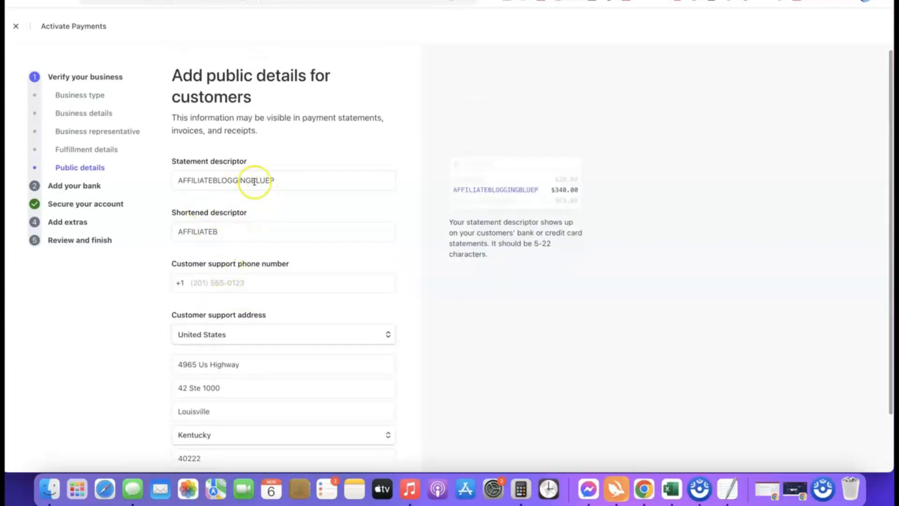
pyautogui.scroll(-3, 261, 157)
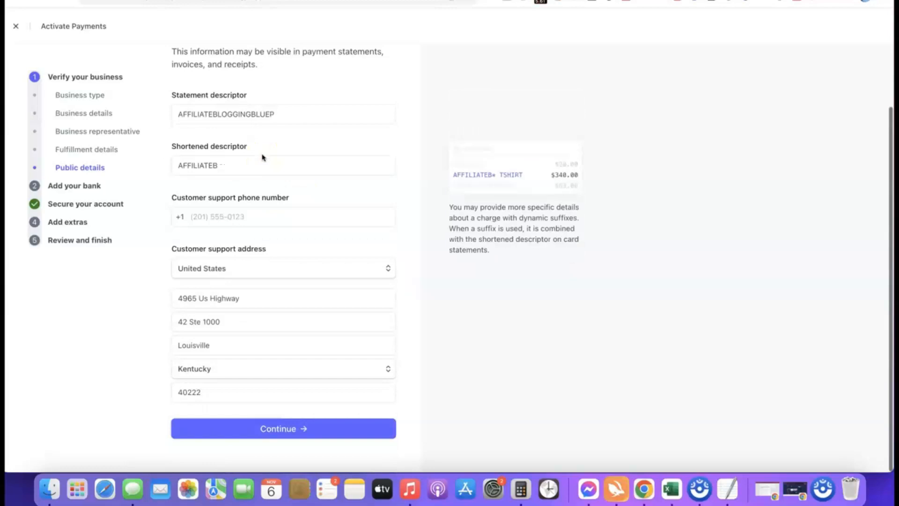
# - Submit the public details with statement descriptor AFFILIATEBLOGGINGBLUEP and shortened descriptor AFFILIATEB
pyautogui.click(249, 429)
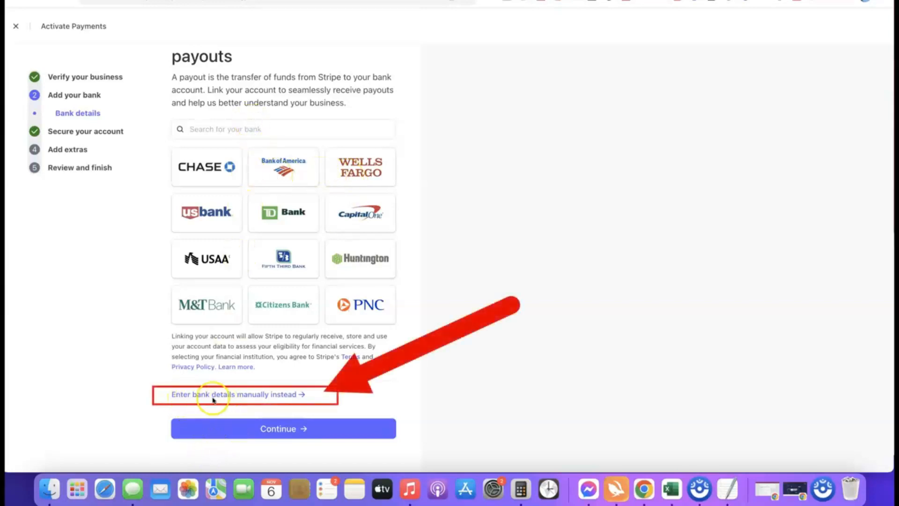
# - Enter the Bank of America USD routing and account numbers manually and save them
pyautogui.click(263, 396)
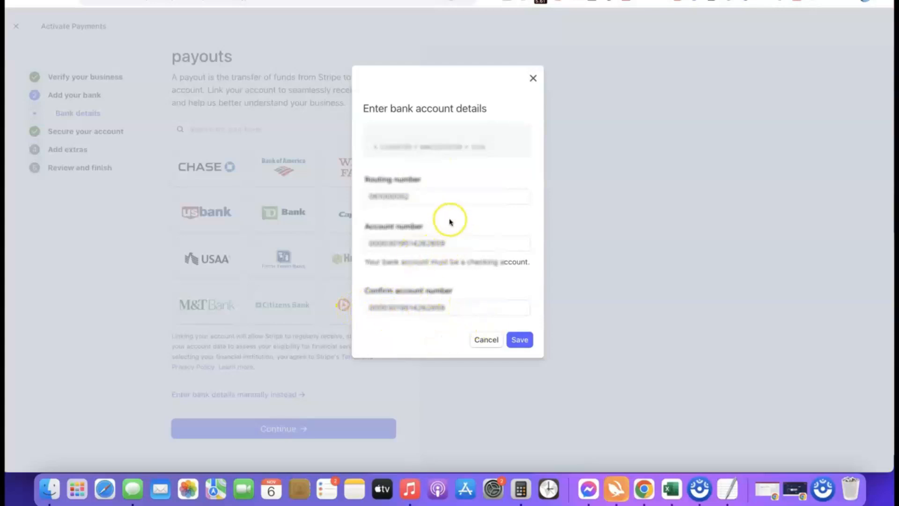
pyautogui.click(523, 342)
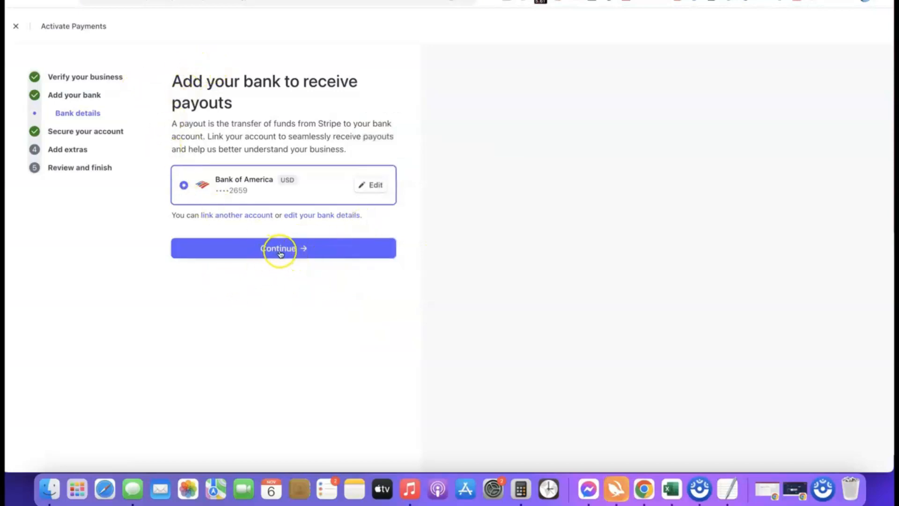
# - Continue past the bank and two-step authentication steps, then skip automatic sales tax calculation
pyautogui.click(281, 247)
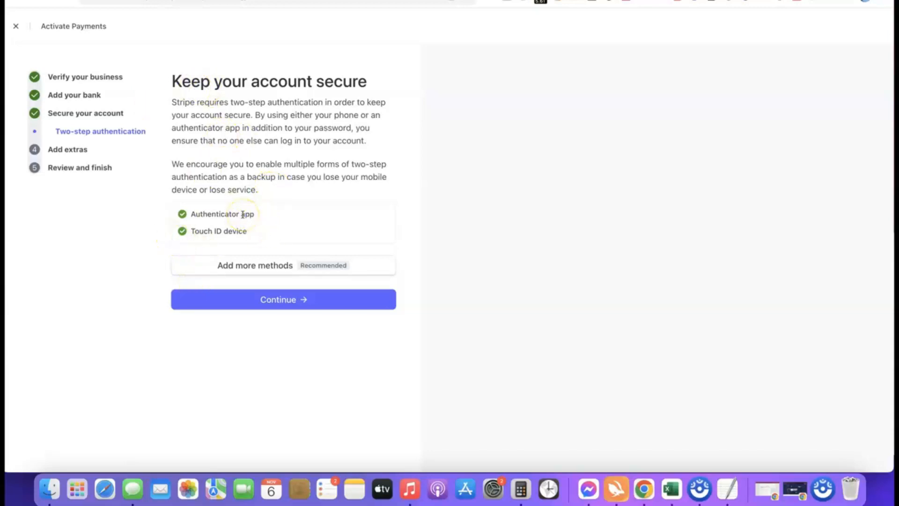
pyautogui.click(287, 302)
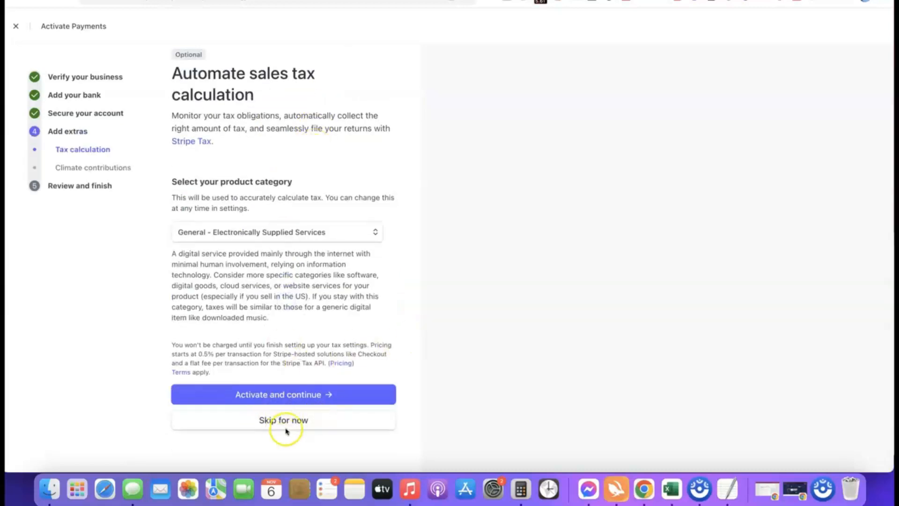
pyautogui.click(284, 424)
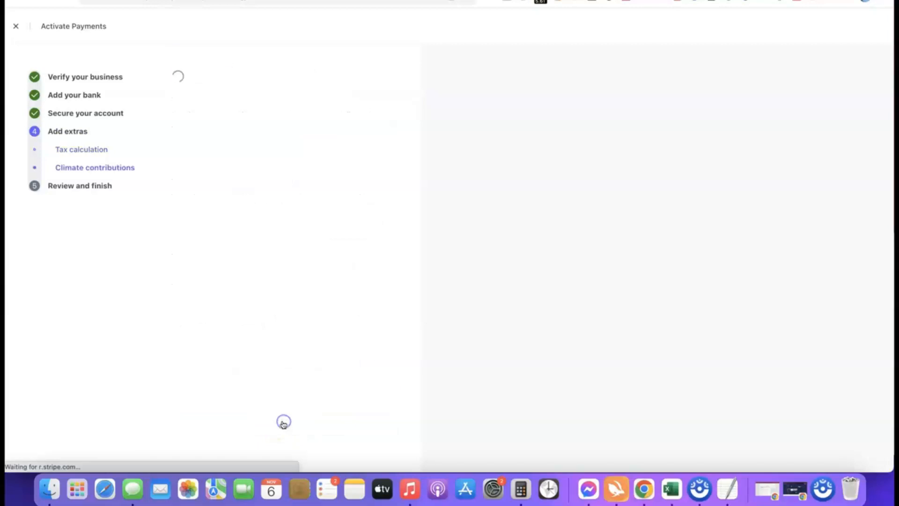
# - Decline climate contributions, look over the review page, and agree and submit the activation
pyautogui.click(302, 427)
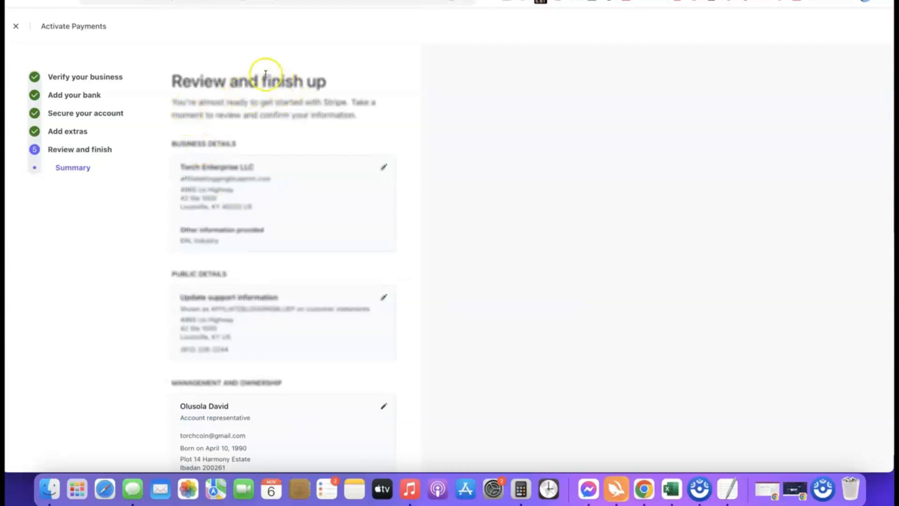
pyautogui.scroll(-5, 257, 70)
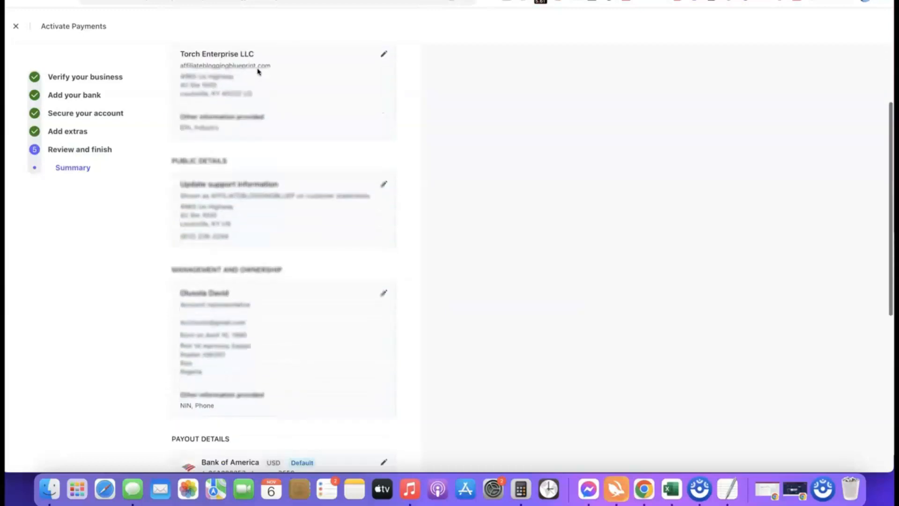
pyautogui.scroll(2, 234, 65)
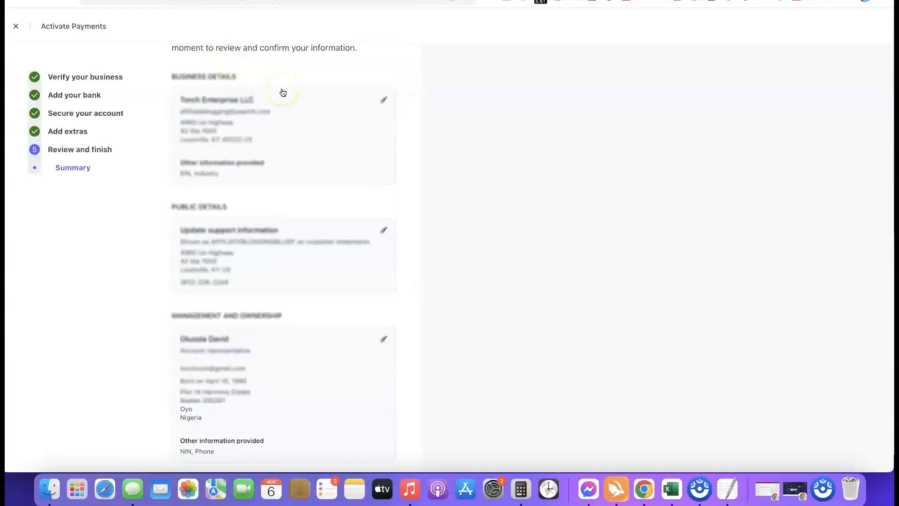
pyautogui.scroll(-8, 282, 93)
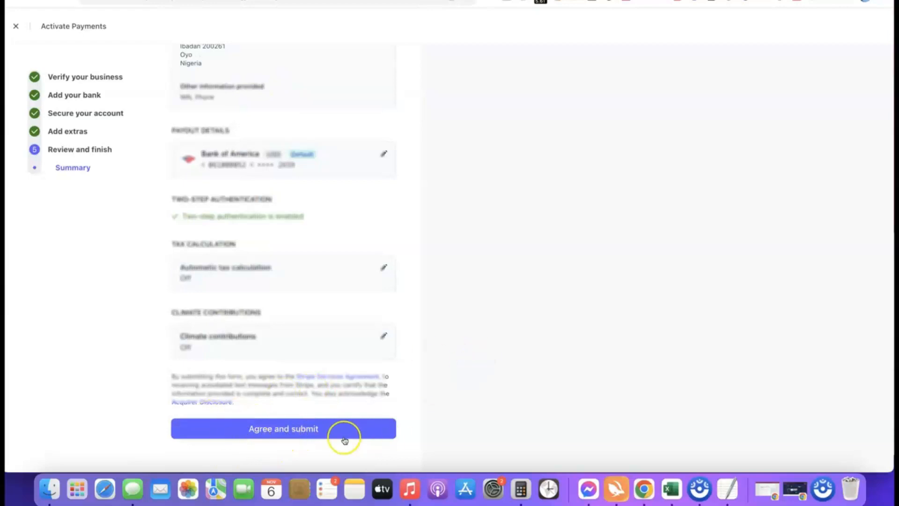
pyautogui.click(277, 426)
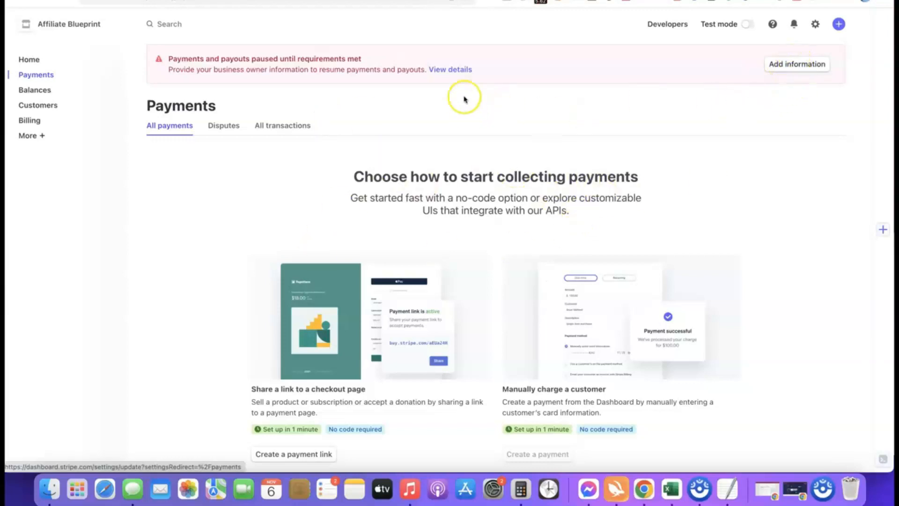
# - Start adding the missing business owner information and update the representative on Management and ownership
pyautogui.click(779, 65)
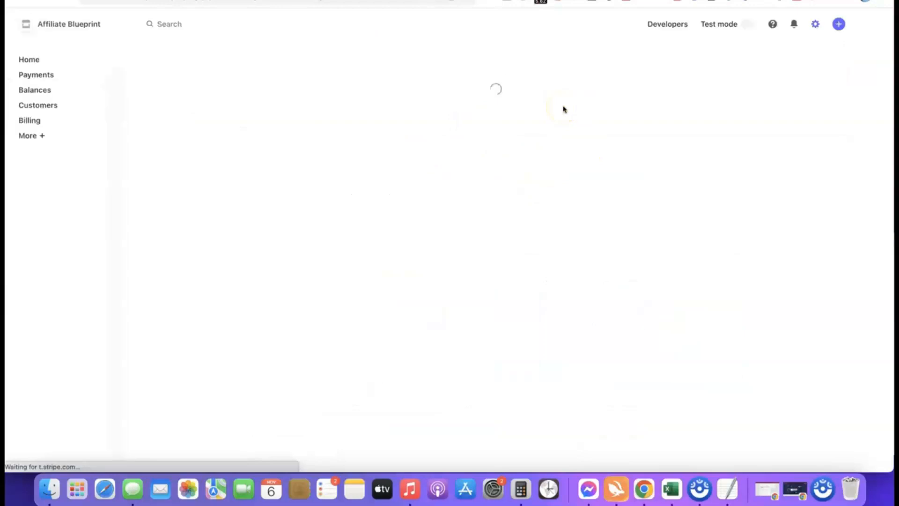
pyautogui.scroll(-3, 458, 125)
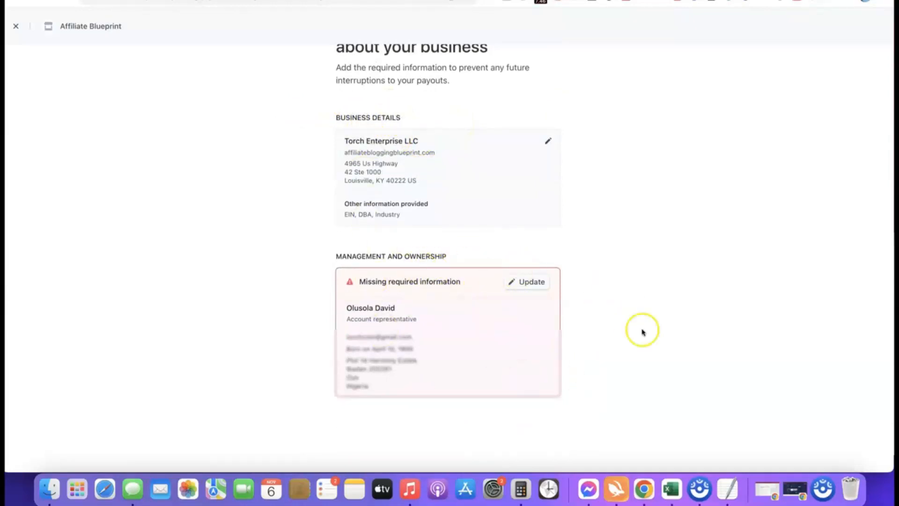
pyautogui.scroll(-1, 486, 373)
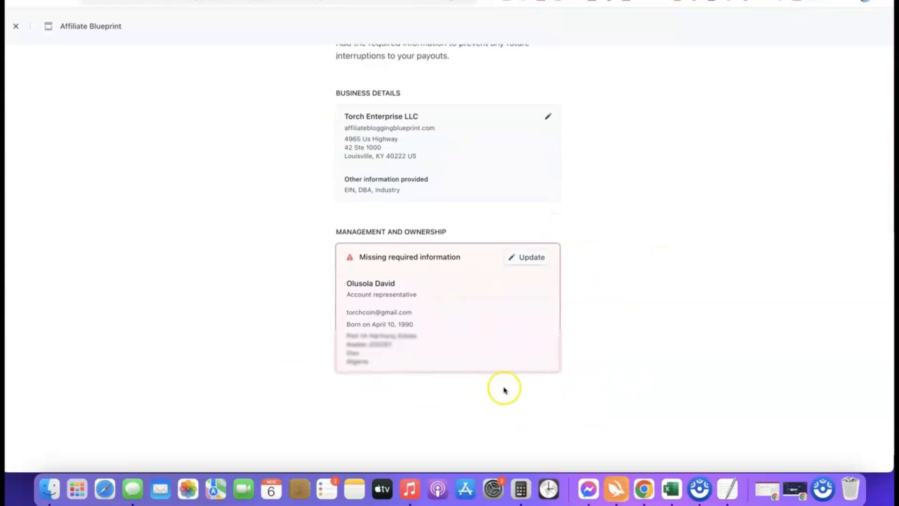
pyautogui.click(529, 257)
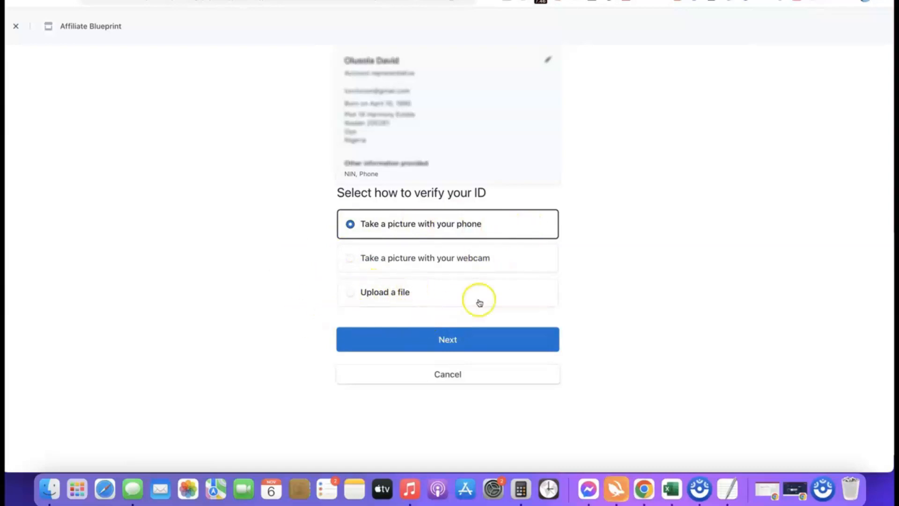
# - Choose file upload with Driver's license as the ID type and accept the identity verification terms
pyautogui.click(360, 292)
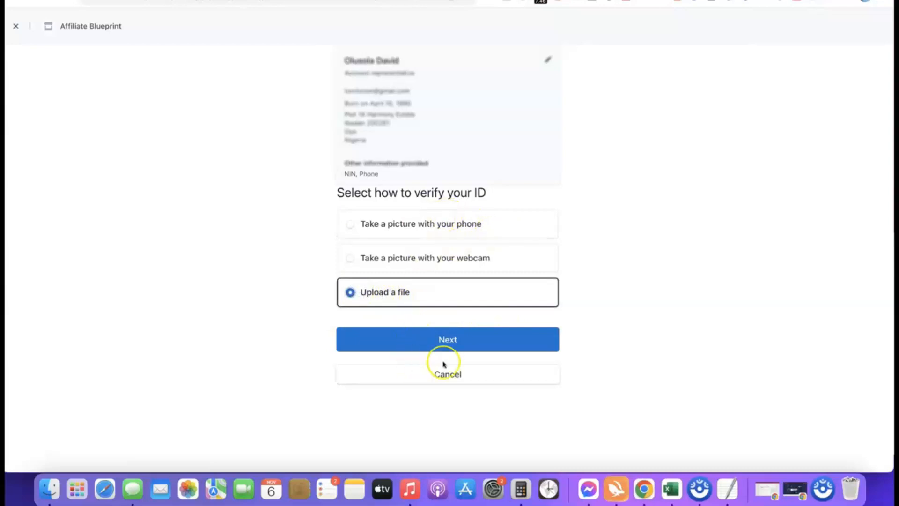
pyautogui.click(445, 339)
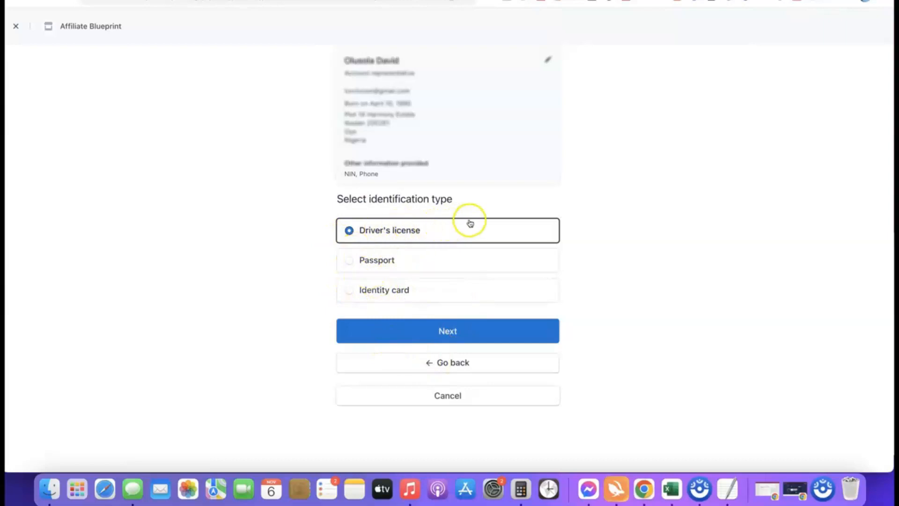
pyautogui.click(448, 331)
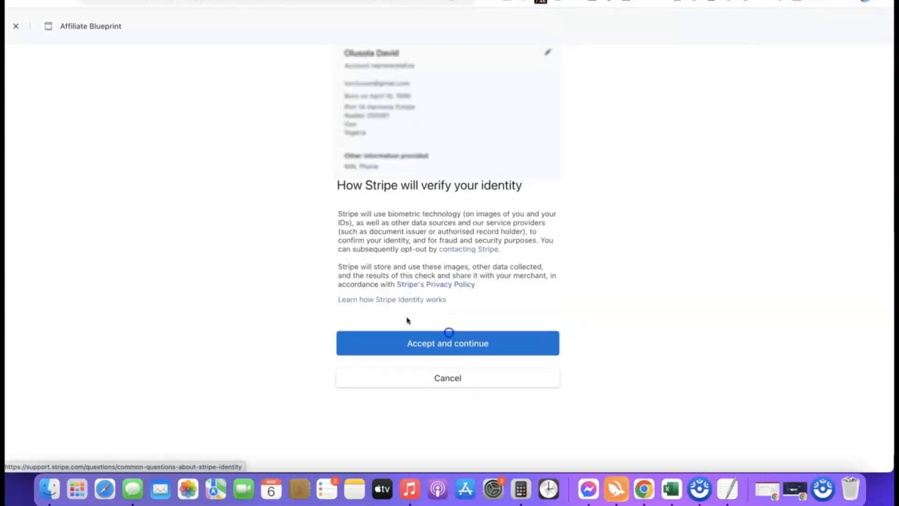
pyautogui.click(439, 343)
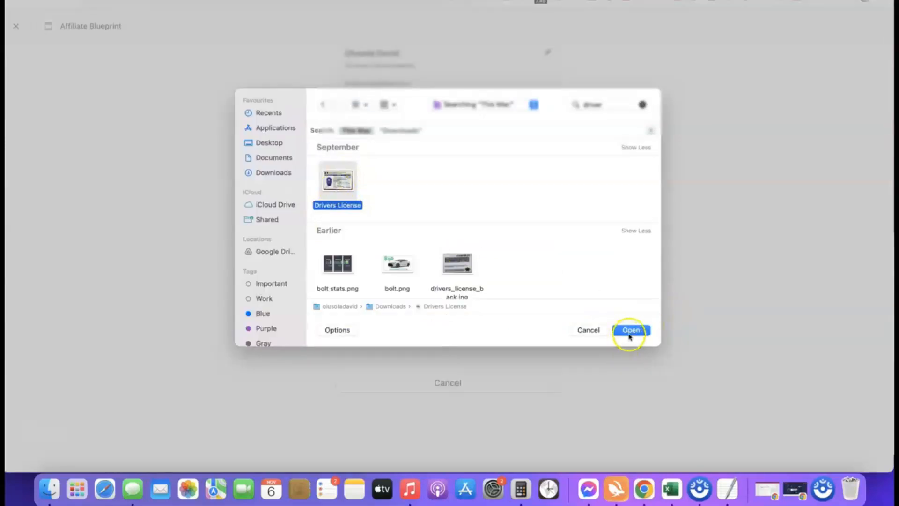
# - Upload the license front and drivers_license_back.jpg back, accepting the warning, then go to the dashboard
pyautogui.click(631, 331)
pyautogui.click(438, 351)
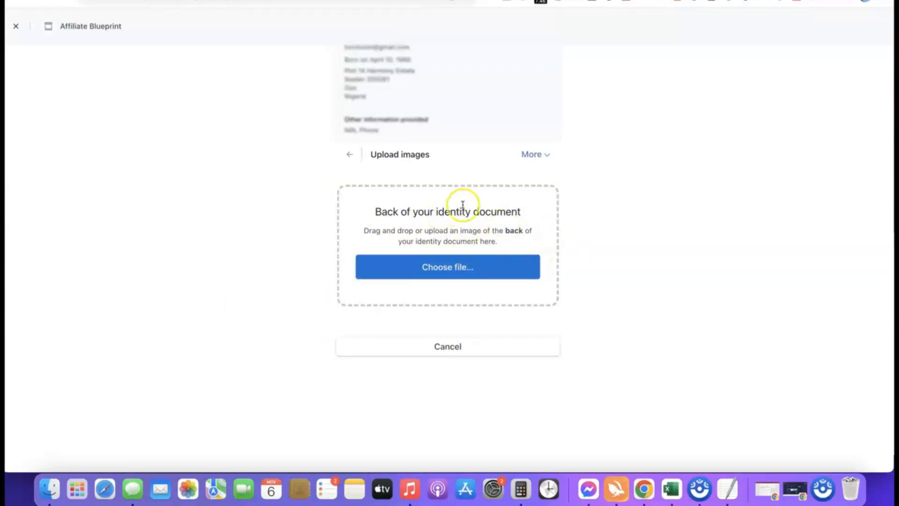
pyautogui.click(450, 269)
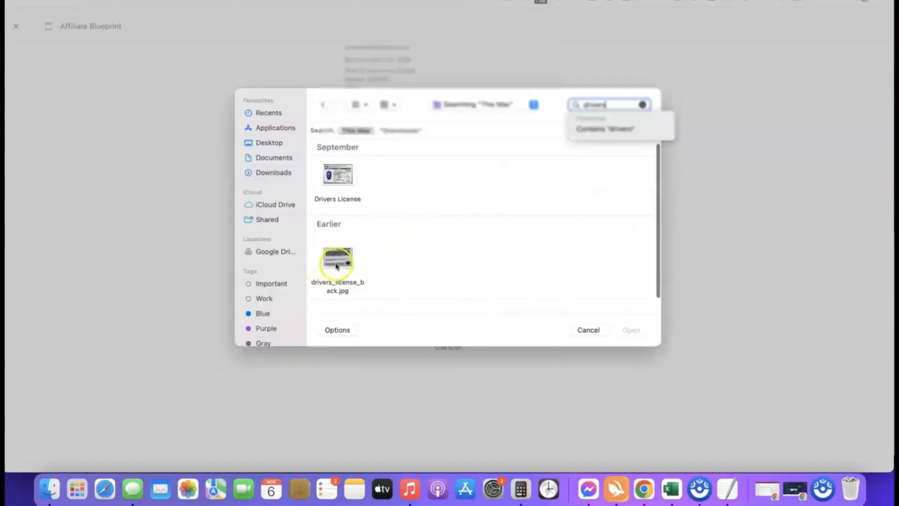
pyautogui.click(336, 265)
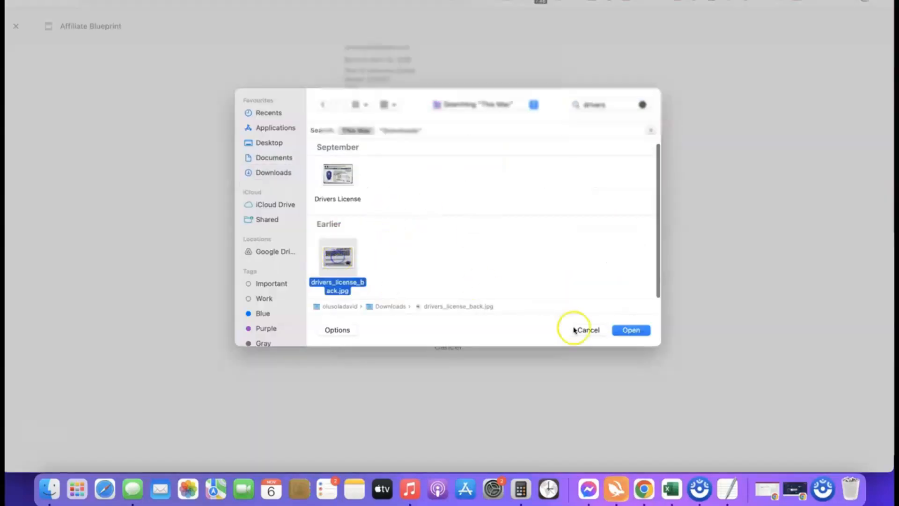
pyautogui.click(630, 331)
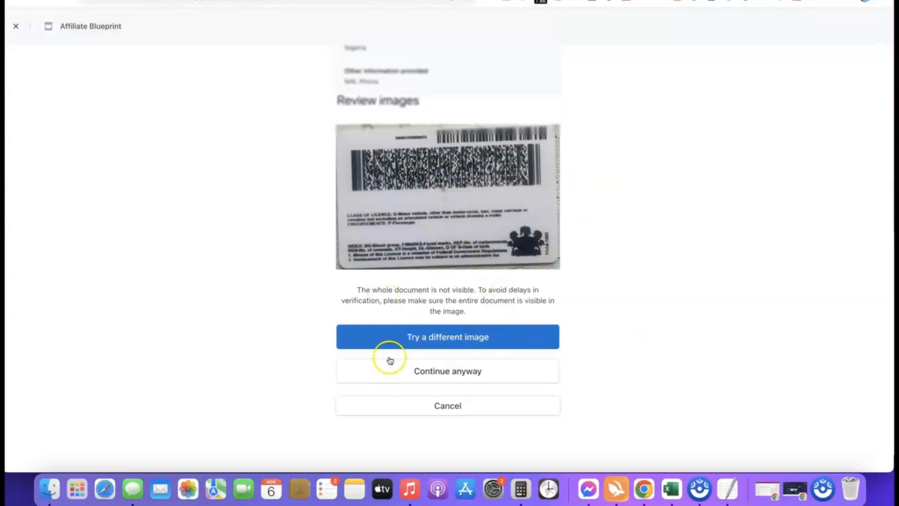
pyautogui.click(443, 371)
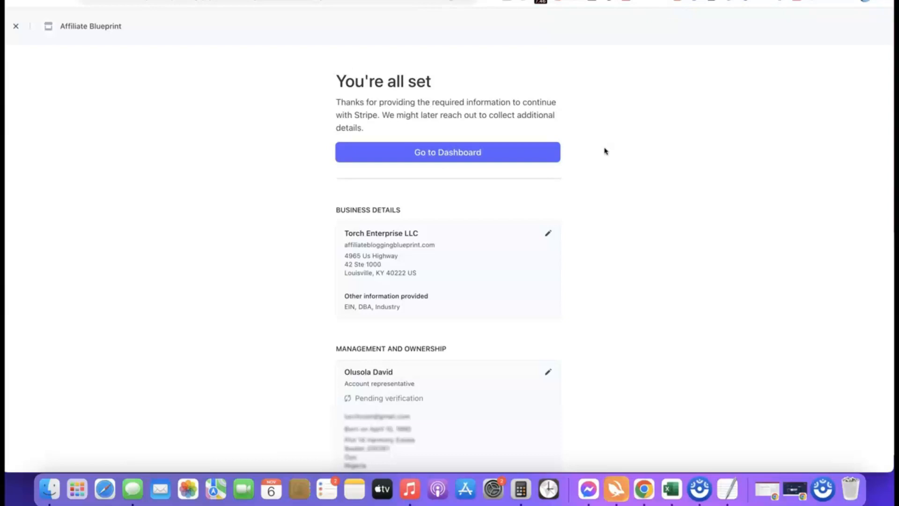
pyautogui.click(448, 152)
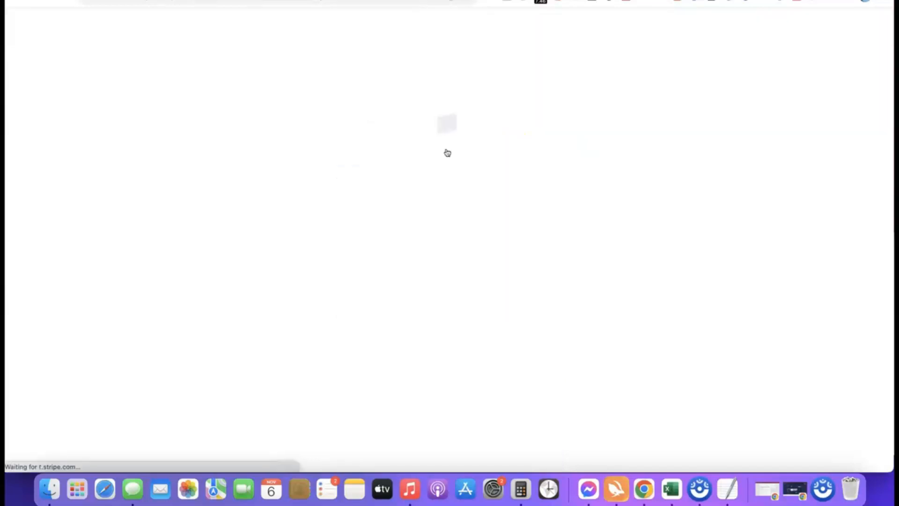